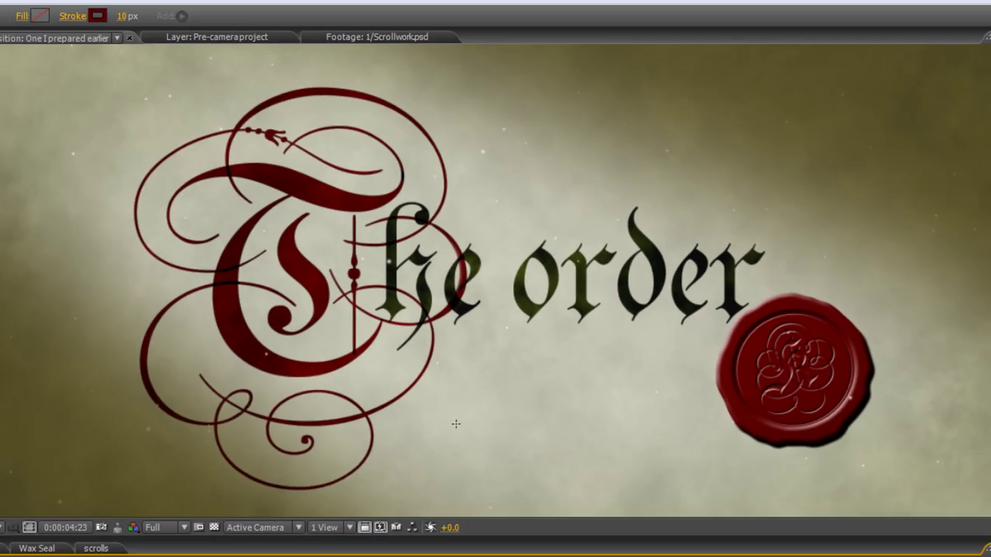
# Preview the finished composition at half zoom, then switch to Parchment BG.
pyautogui.press(',')
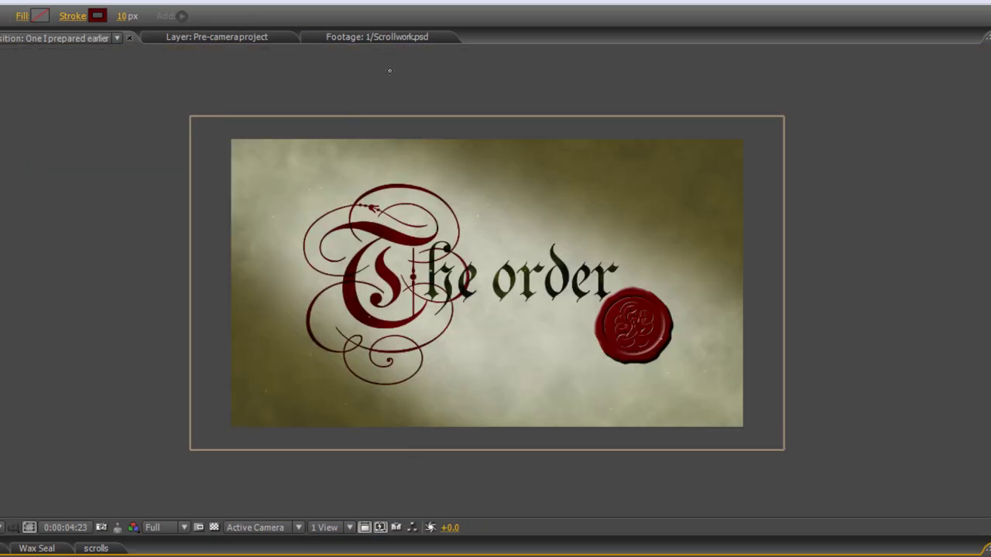
pyautogui.press('KP_0')
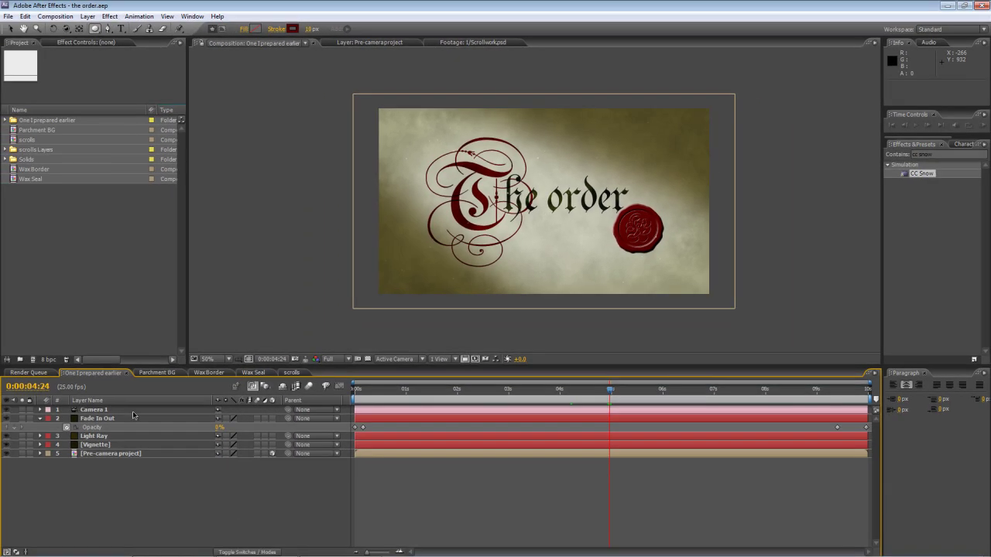
pyautogui.click(167, 374)
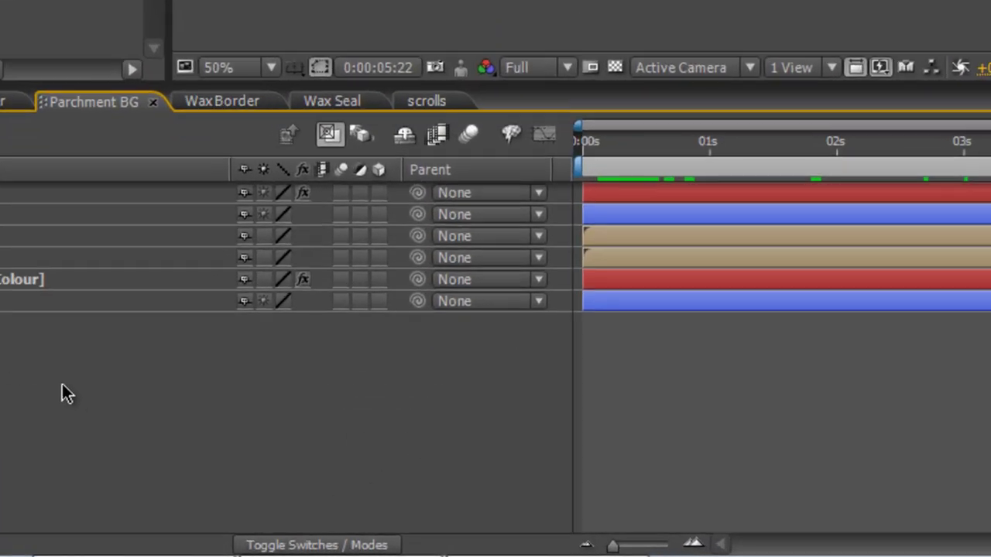
# Create a near-black full-frame solid named 'Light Ray'.
pyautogui.rightClick(150, 492)
pyautogui.moveTo(133, 409)
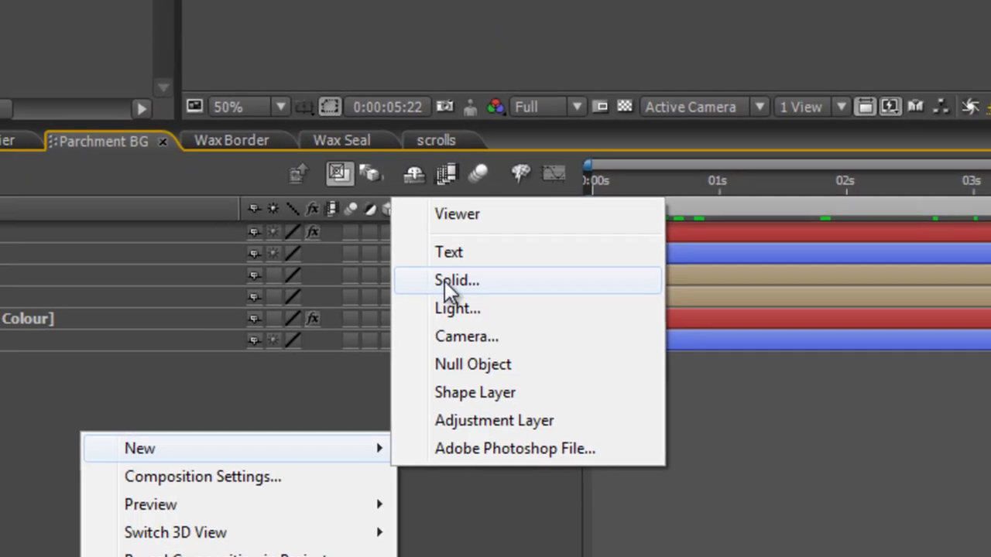
pyautogui.click(435, 241)
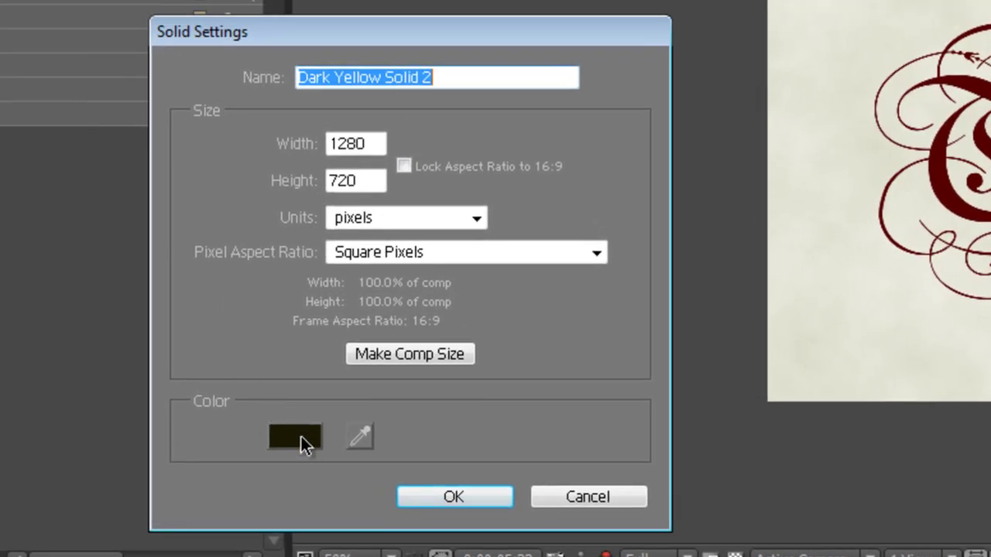
pyautogui.click(303, 443)
pyautogui.moveTo(504, 427); pyautogui.dragTo(513, 431)
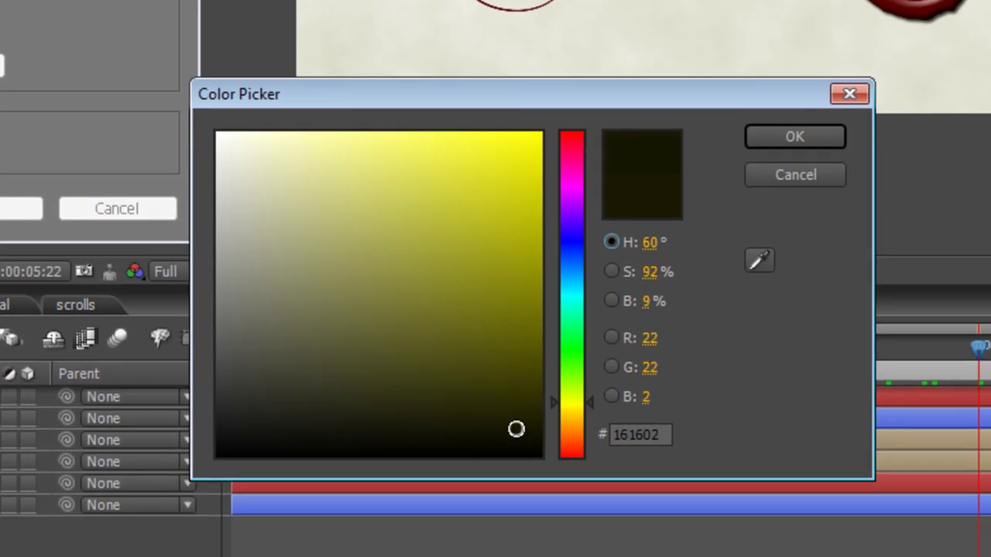
pyautogui.click(794, 136)
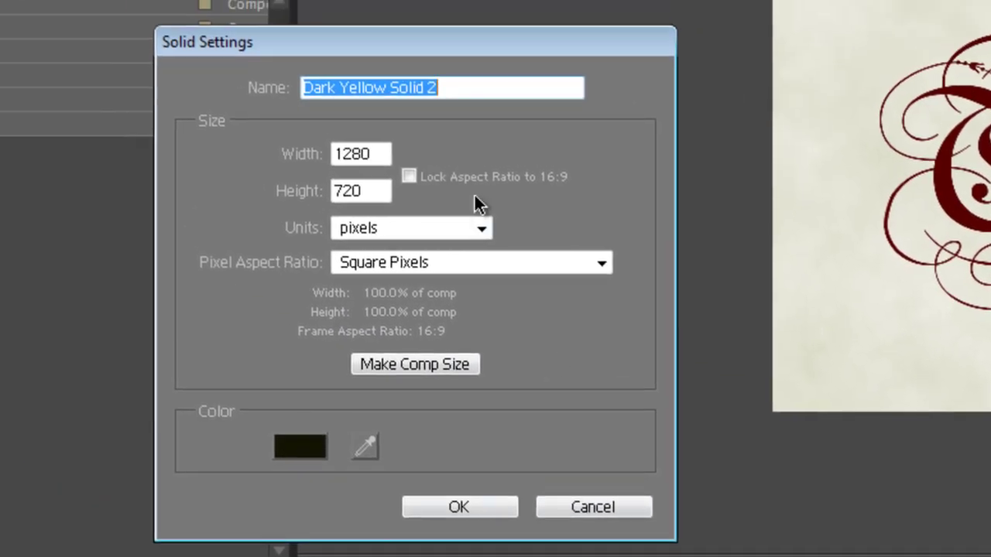
pyautogui.write('Light Ray')
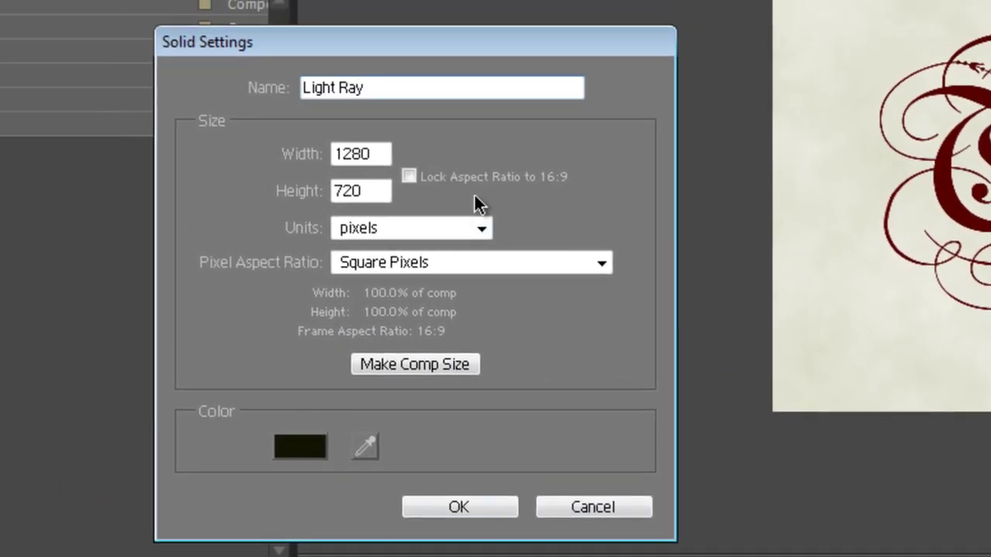
pyautogui.click(470, 508)
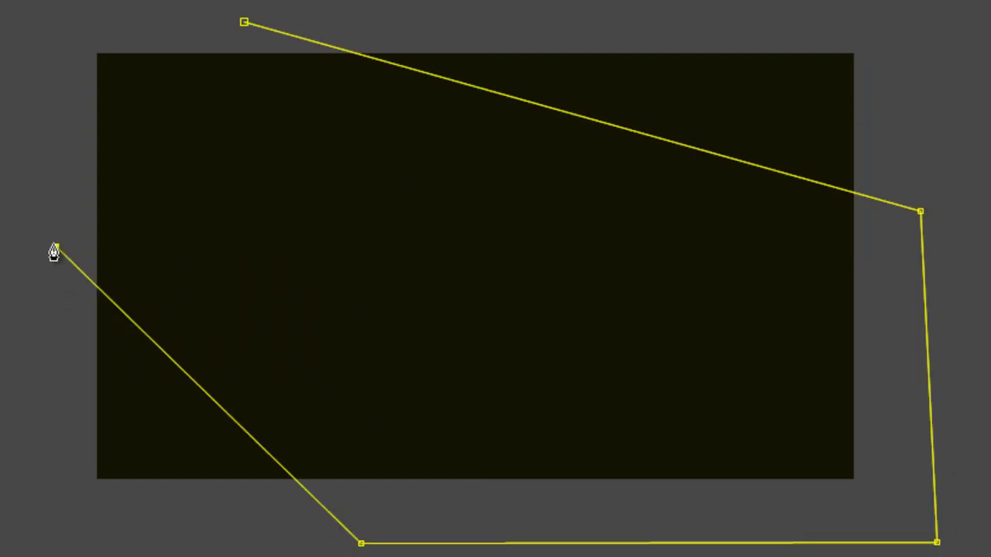
# Close a diagonal polygon mask on the Light Ray layer.
pyautogui.click(44, 18)
pyautogui.click(244, 21)
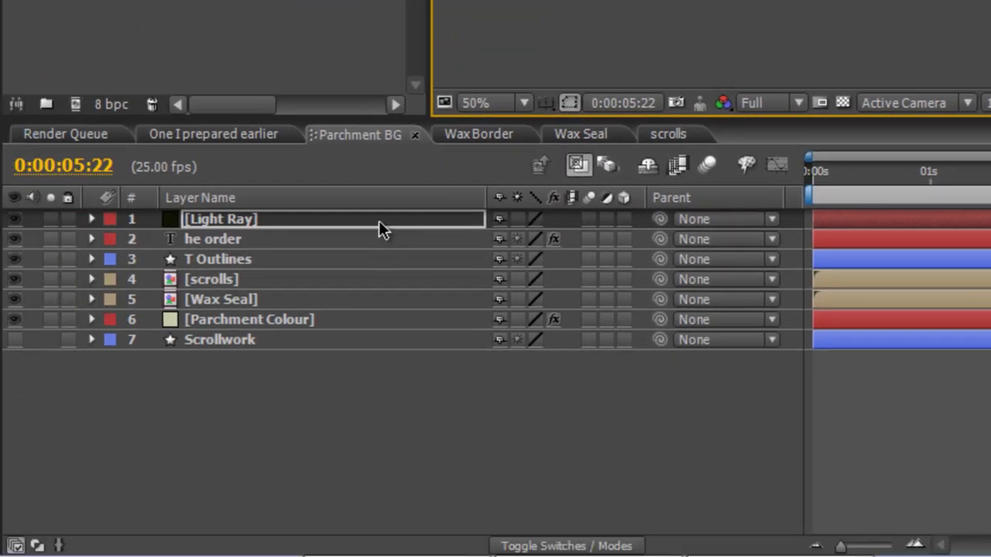
pyautogui.click(378, 221)
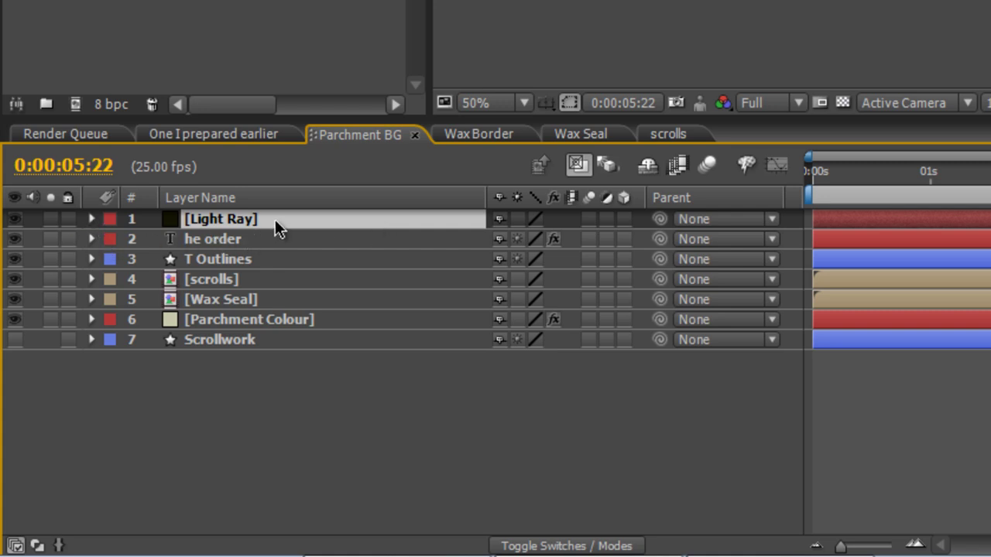
# Set Light Ray's mask to Subtract with 199 px feather, -31 px expansion and 85% opacity.
pyautogui.press('m')
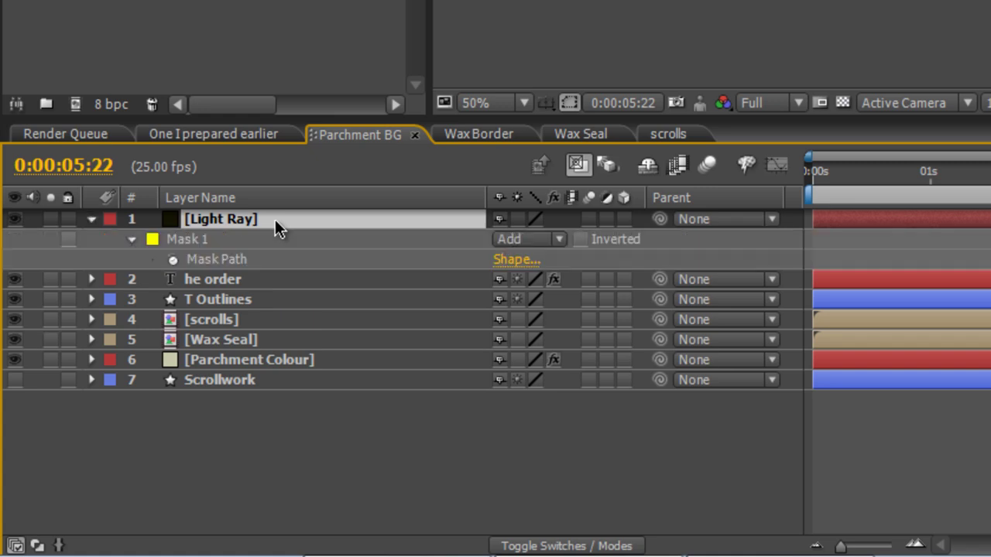
pyautogui.click(499, 240)
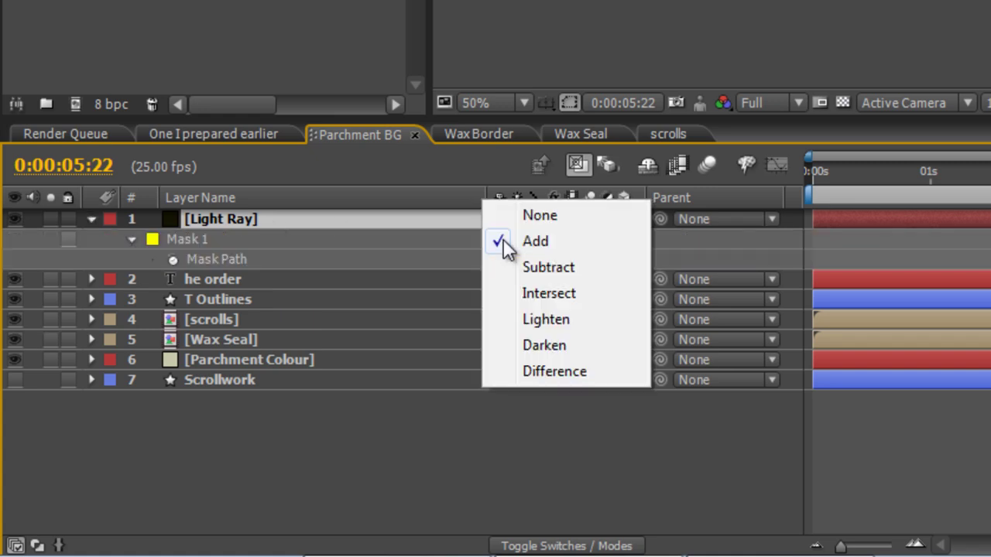
pyautogui.click(548, 267)
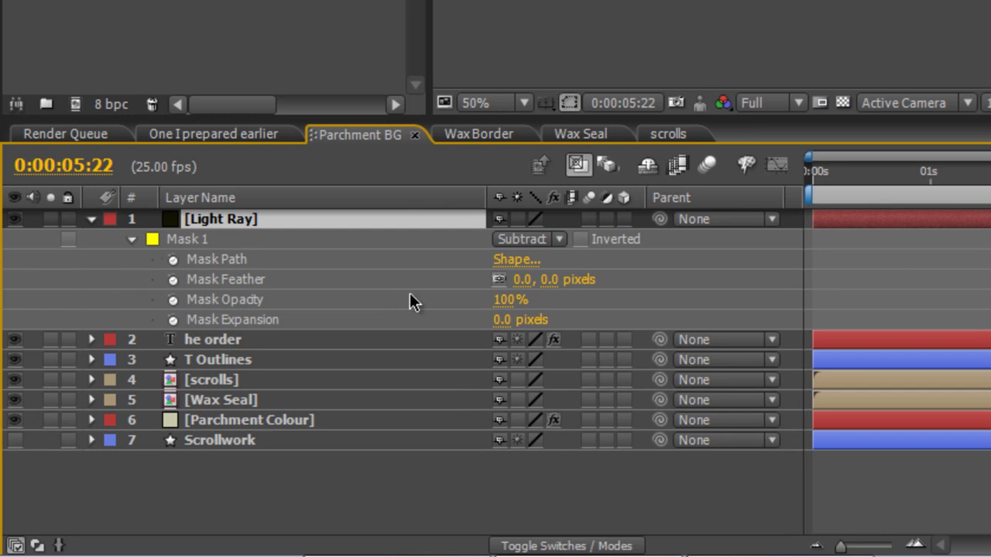
pyautogui.moveTo(513, 282); pyautogui.dragTo(635, 281)
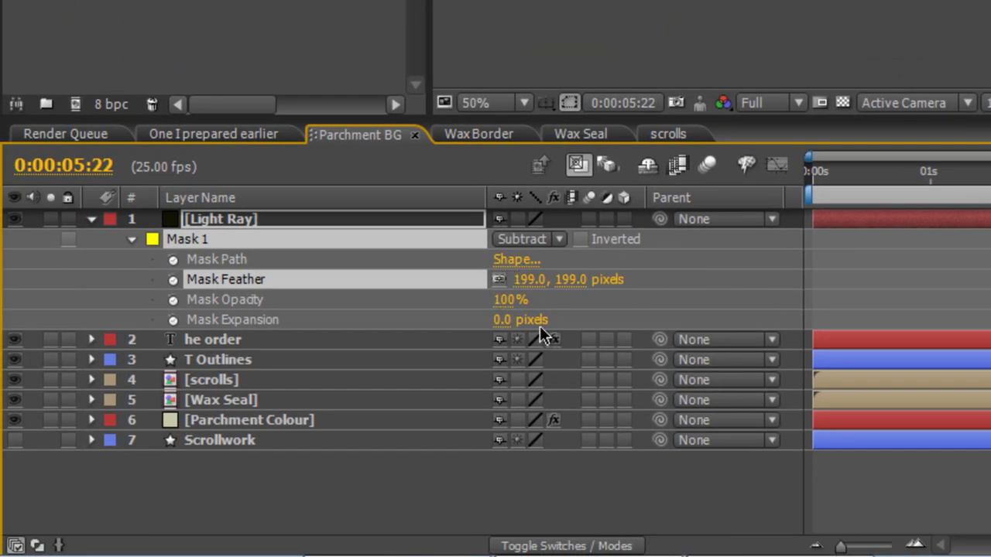
pyautogui.moveTo(502, 319); pyautogui.dragTo(559, 321)
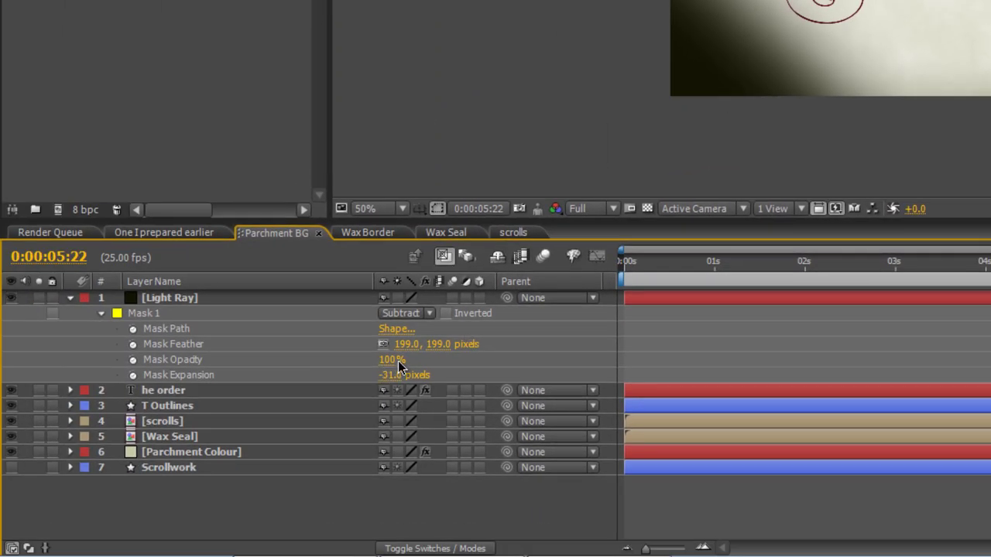
pyautogui.moveTo(393, 360); pyautogui.dragTo(379, 360)
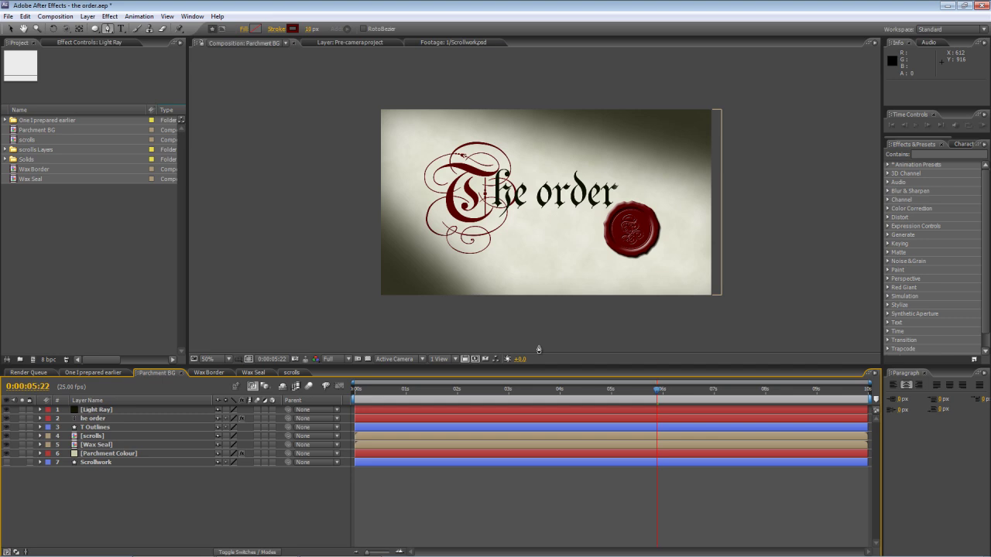
# Apply CC Snow from Effects & Presets to Light Ray and preview the falling snow.
pyautogui.click(927, 155)
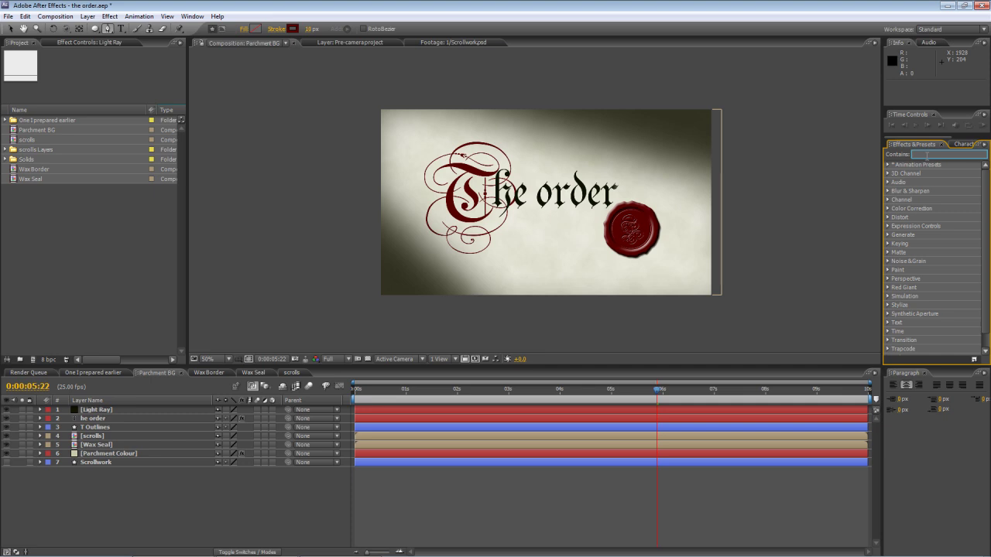
pyautogui.write('CC snow')
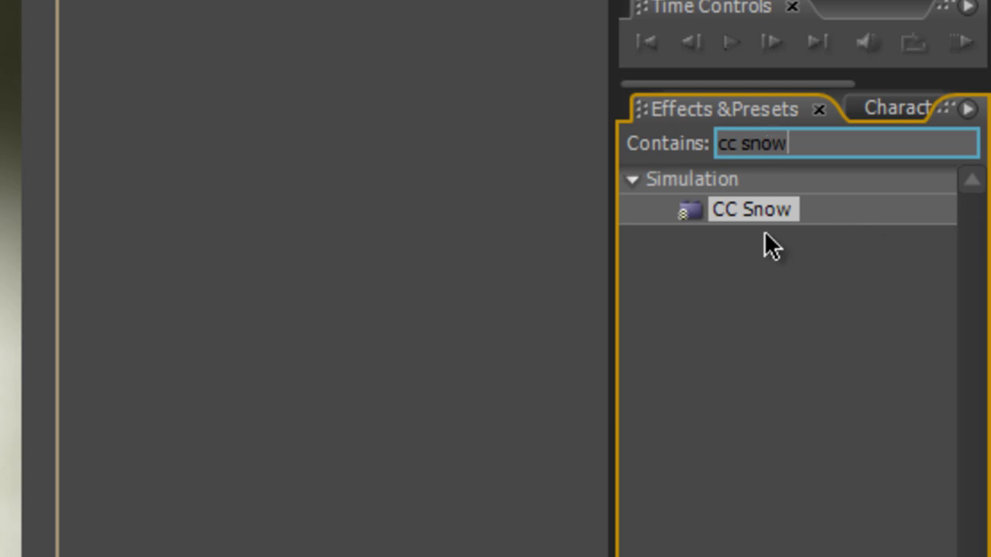
pyautogui.moveTo(739, 215); pyautogui.dragTo(457, 304)
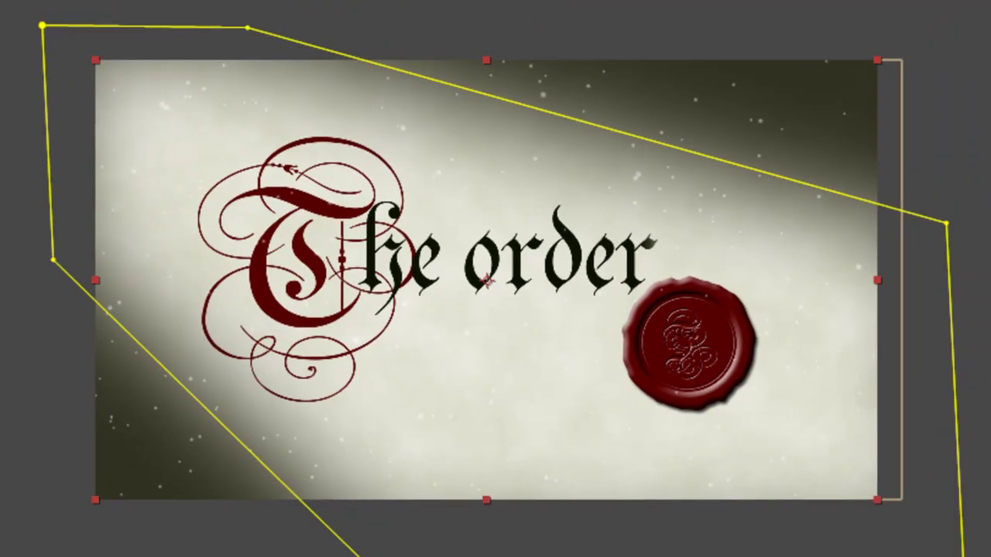
pyautogui.press('space')
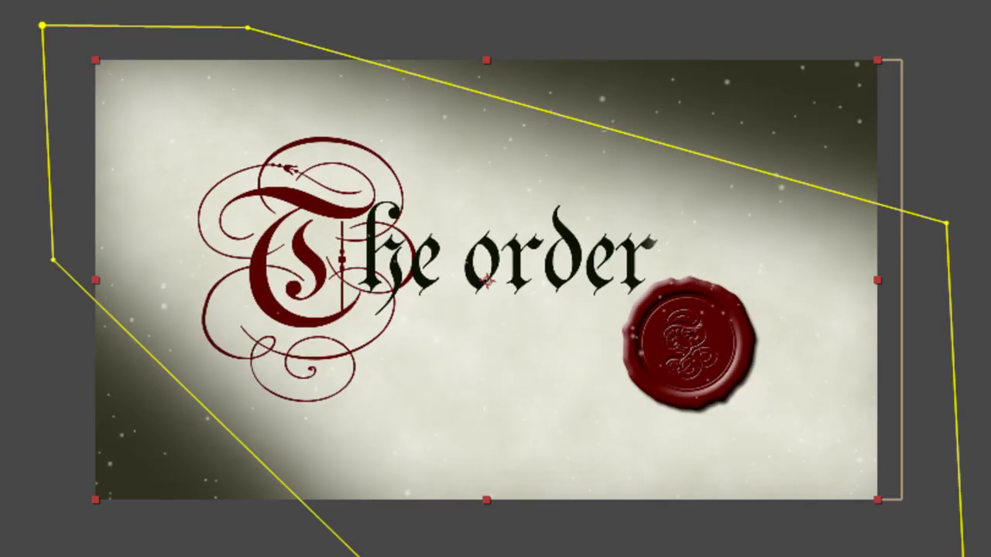
pyautogui.scroll(2, 473, 330)
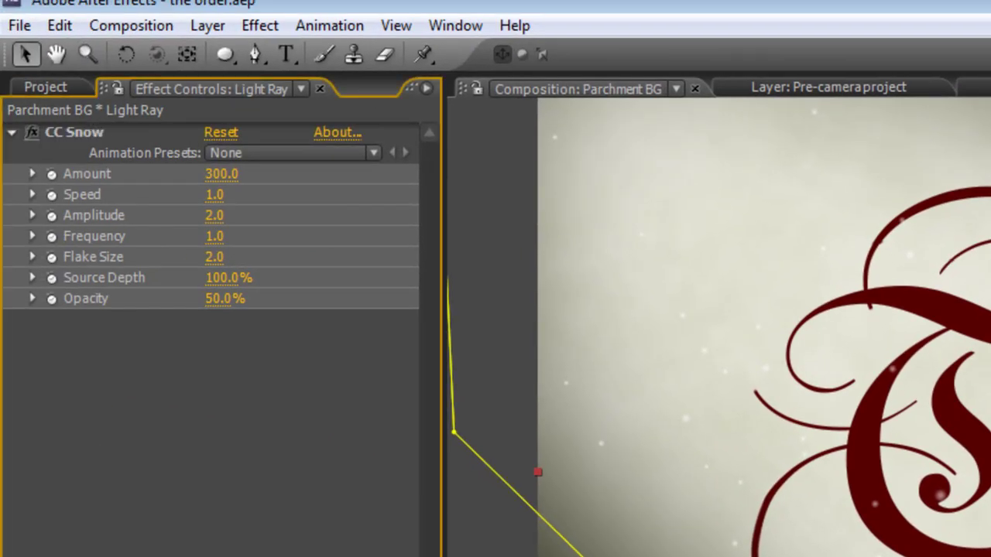
# Set the CC Snow speed to -.05 and scrub the timeline to check the title.
pyautogui.click(214, 194)
pyautogui.press('BackSpace')
pyautogui.write('-.05')
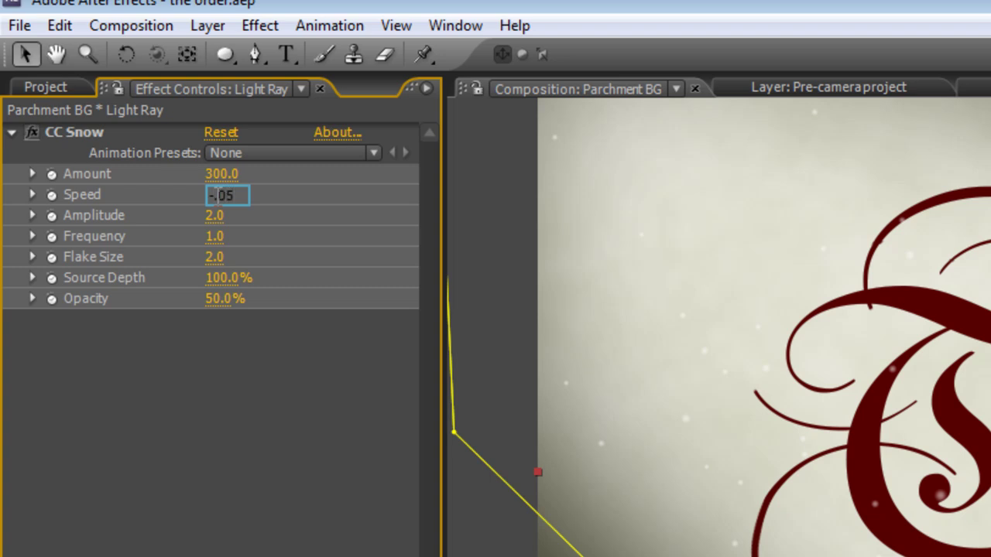
pyautogui.click(137, 377)
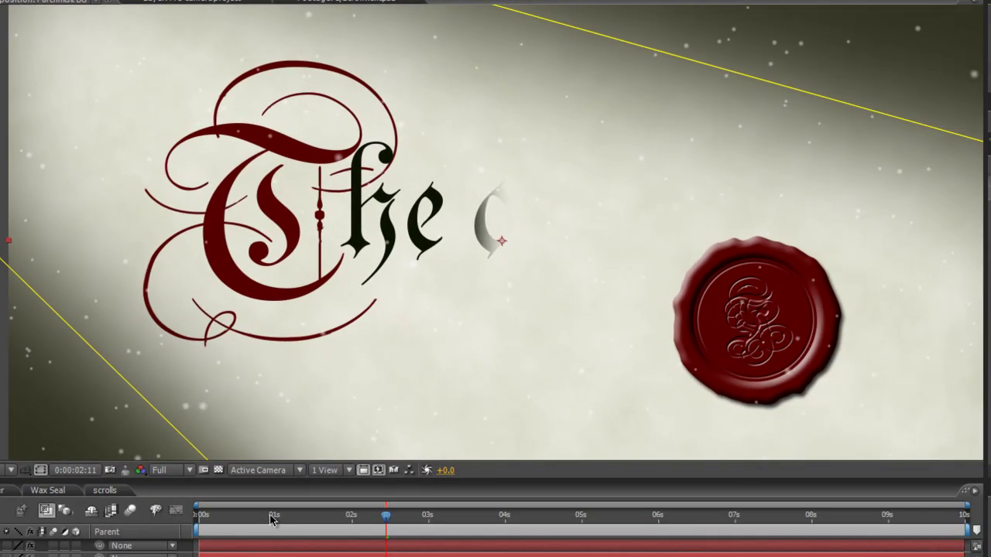
pyautogui.moveTo(267, 520); pyautogui.dragTo(465, 529)
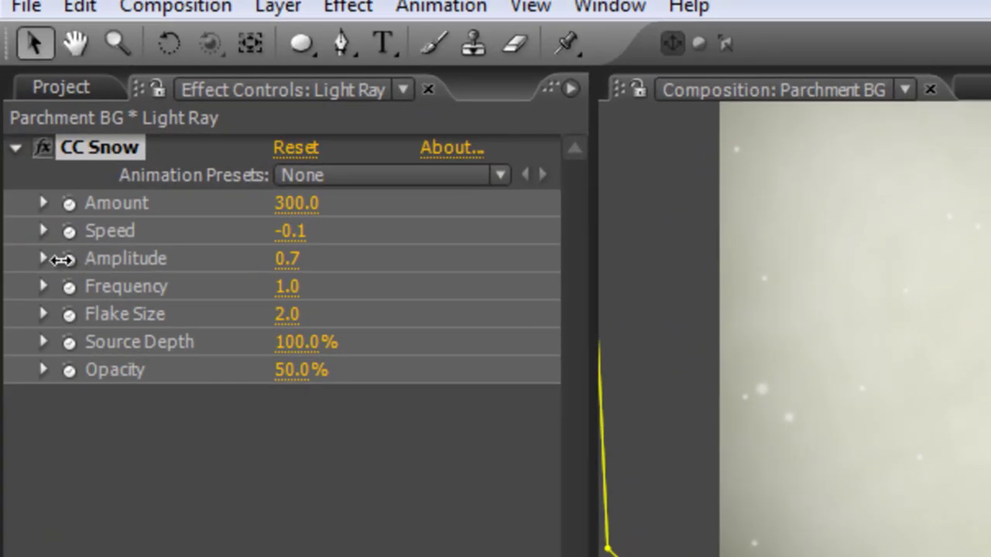
# Lower snow amplitude, set frequency to 0.3 and amount to 50, then deselect all layers.
pyautogui.moveTo(46, 257); pyautogui.dragTo(7, 258)
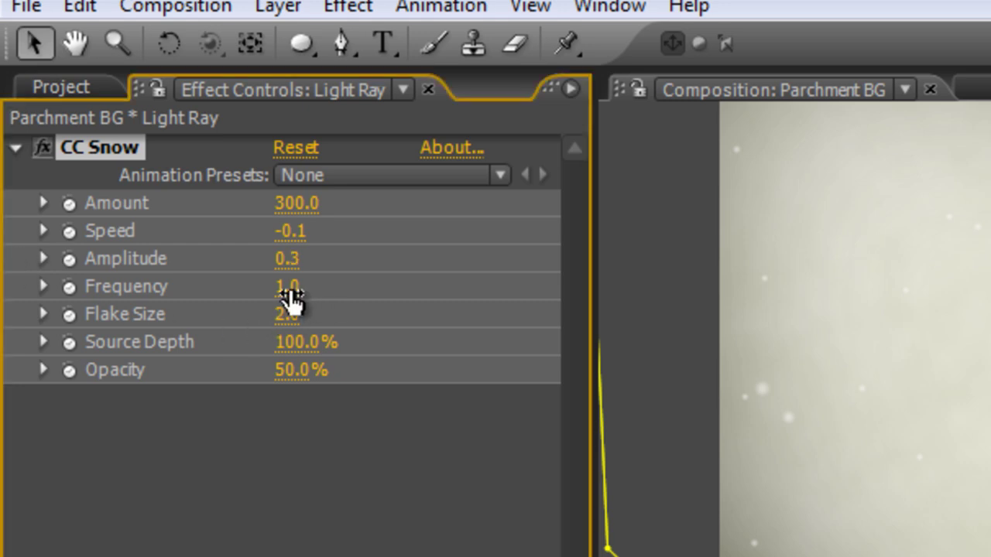
pyautogui.moveTo(288, 293); pyautogui.dragTo(178, 289)
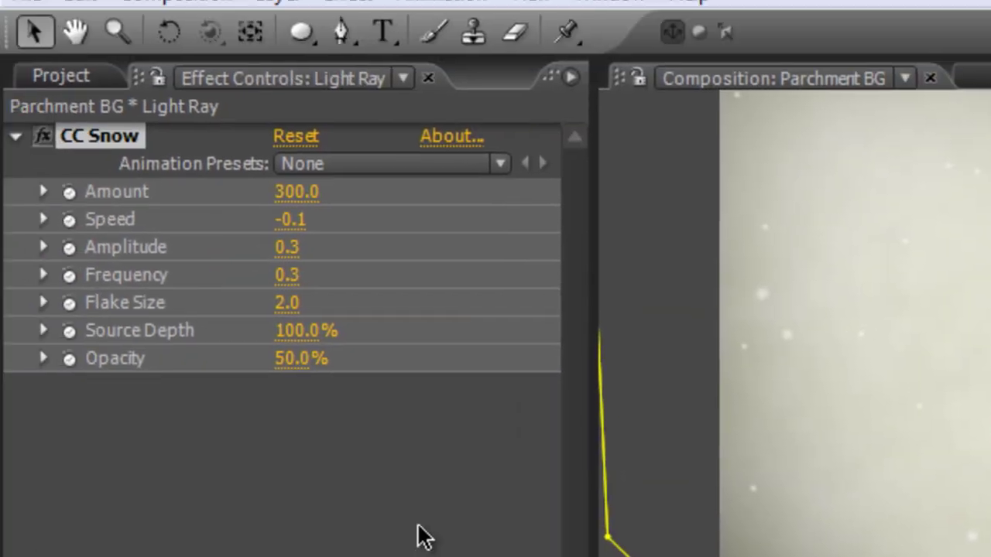
pyautogui.click(296, 193)
pyautogui.write('50')
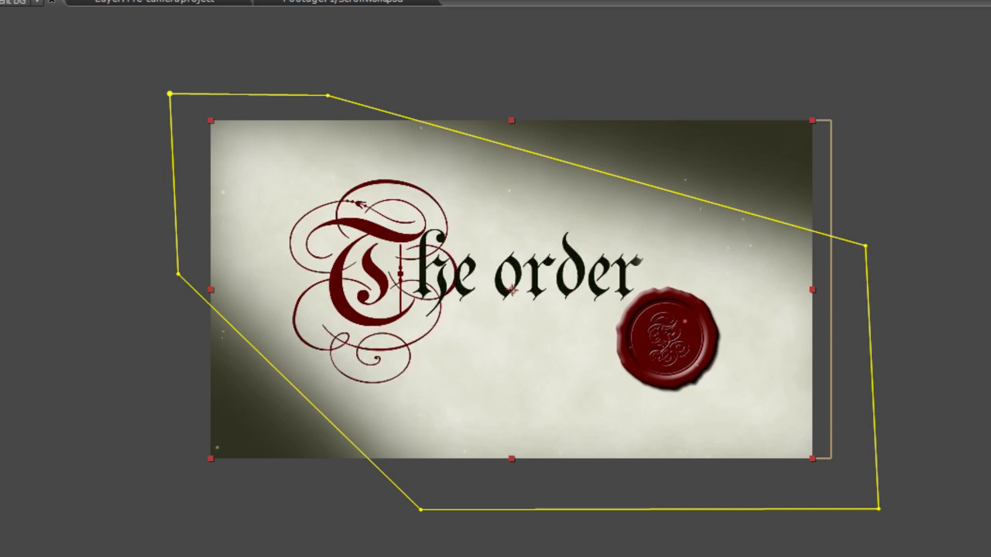
pyautogui.hotkey('ctrl', 'shift', 'a')
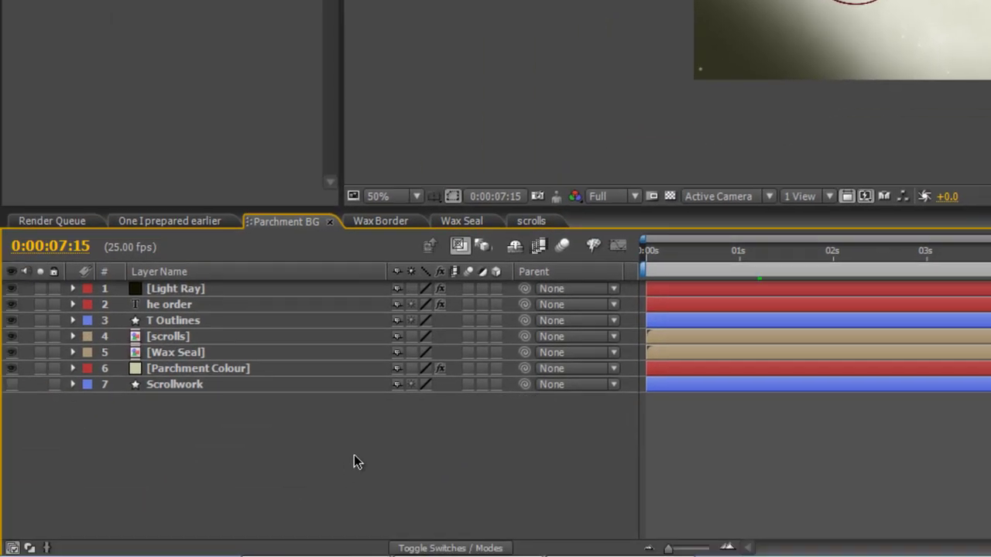
# Add 'Dark Yellow Solid 2' with a subtracted elliptical mask feathered to 177 pixels.
pyautogui.rightClick(294, 441)
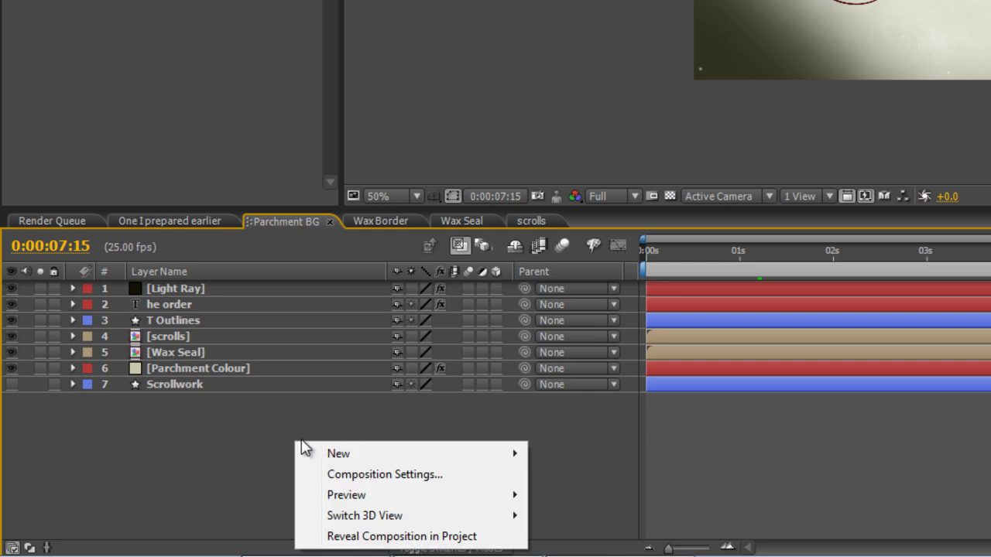
pyautogui.moveTo(322, 457)
pyautogui.click(577, 330)
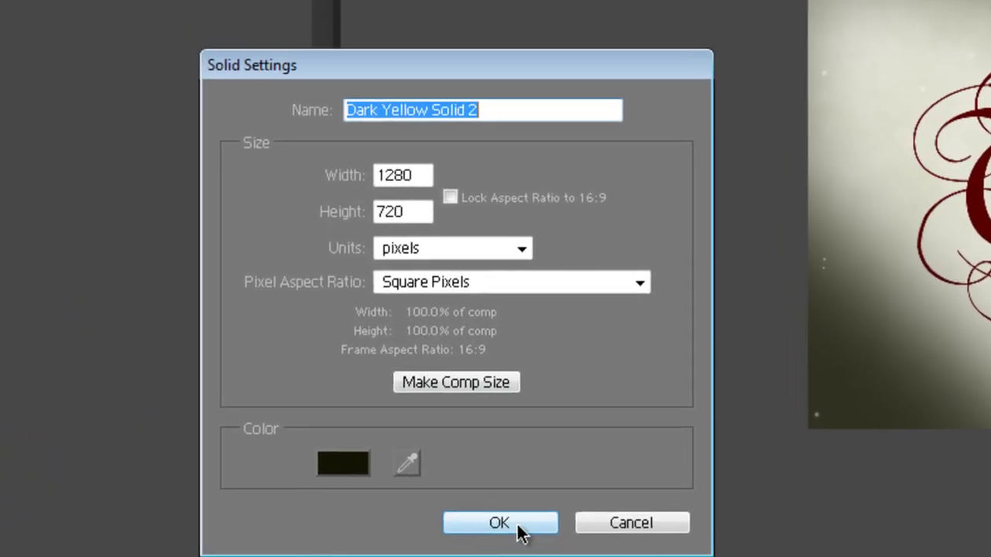
pyautogui.click(503, 501)
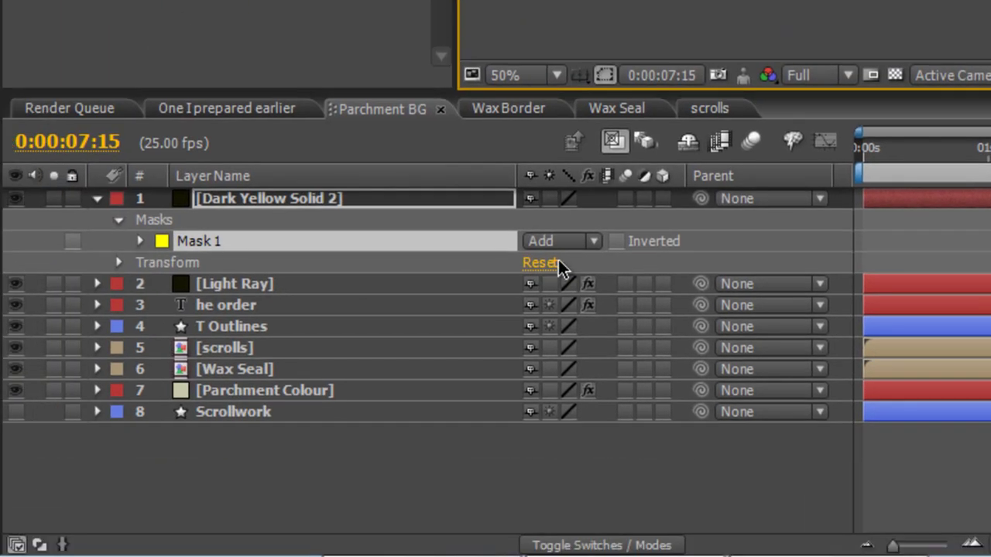
pyautogui.click(556, 242)
pyautogui.click(574, 271)
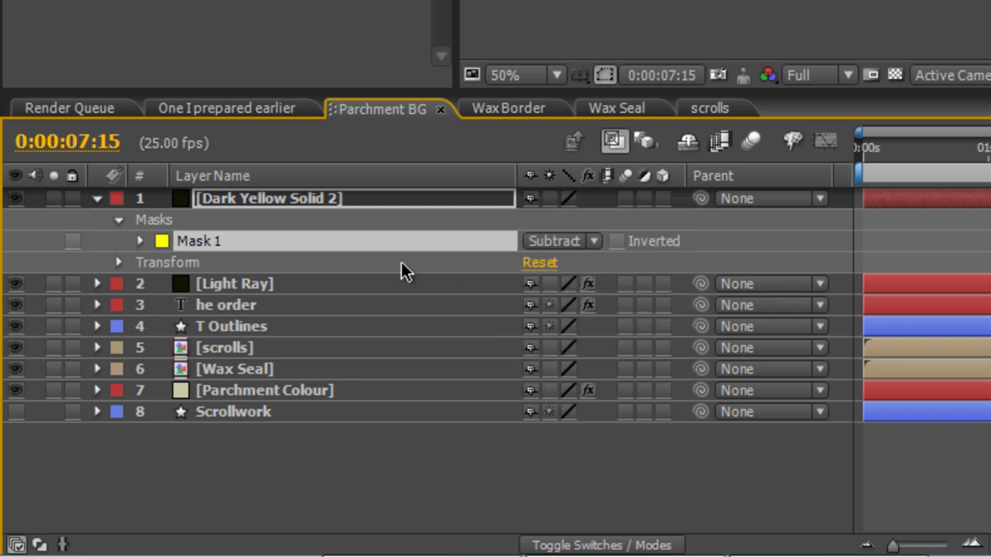
pyautogui.click(139, 241)
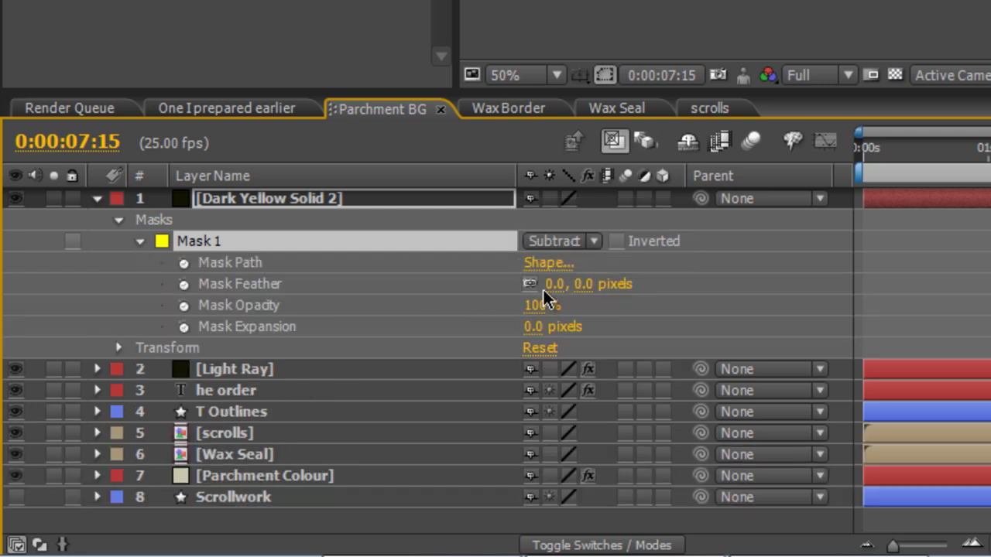
pyautogui.moveTo(556, 294); pyautogui.dragTo(802, 312)
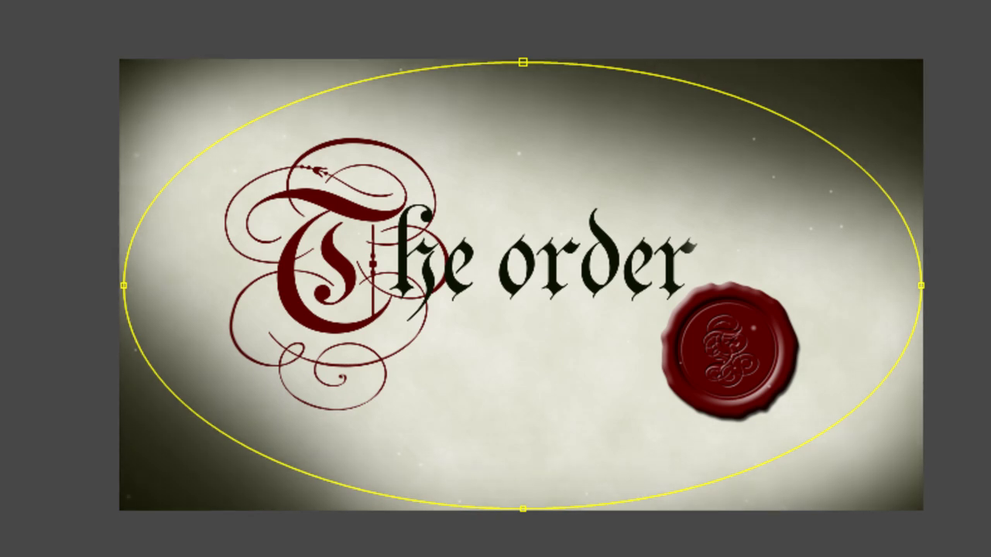
pyautogui.press(',')
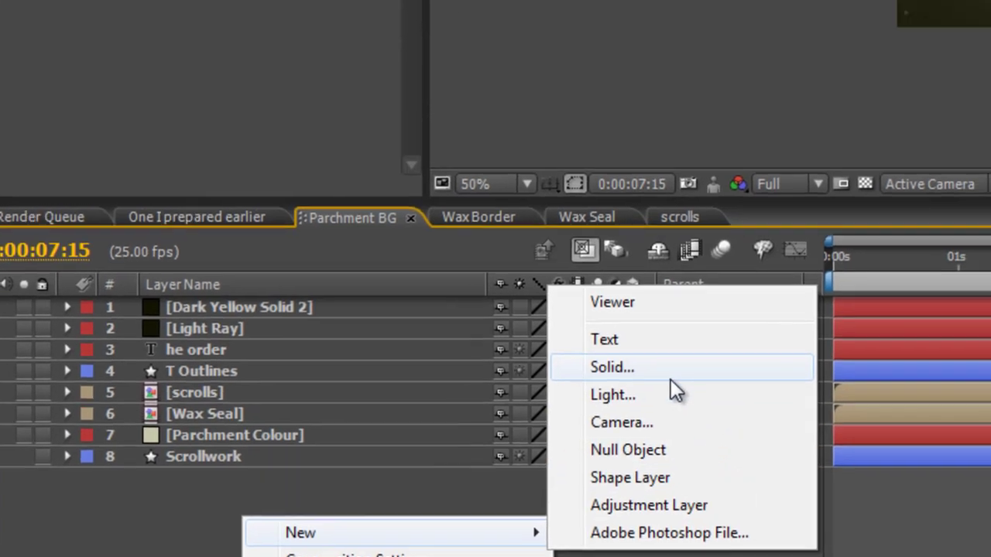
# Create a black solid named 'Fade in out'.
pyautogui.click(671, 377)
pyautogui.click(340, 443)
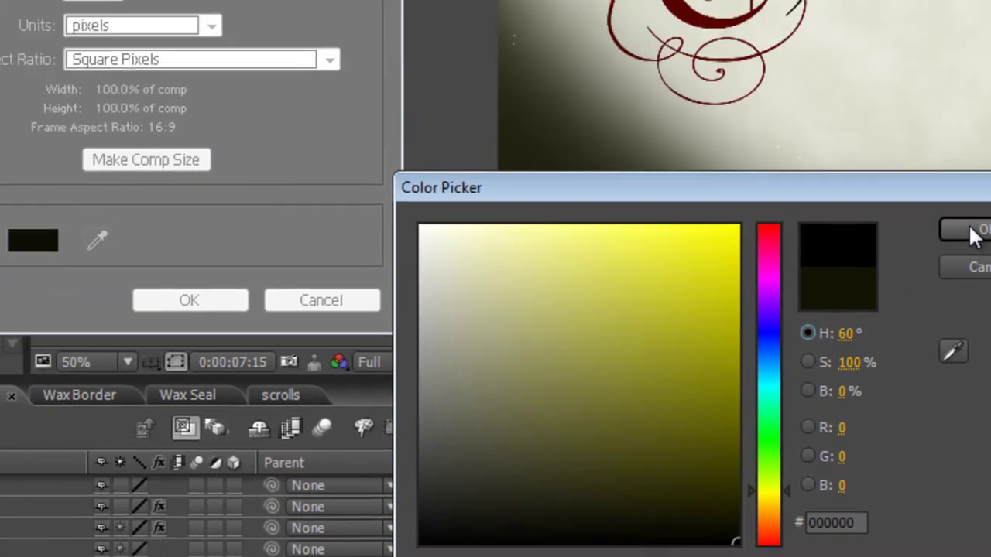
pyautogui.click(799, 111)
pyautogui.write('Fade ')
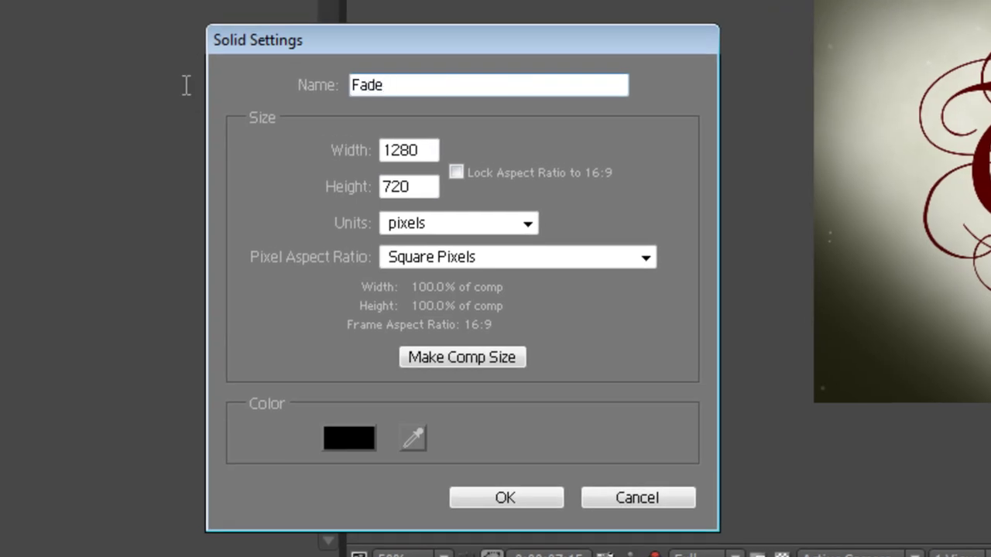
pyautogui.write('in out')
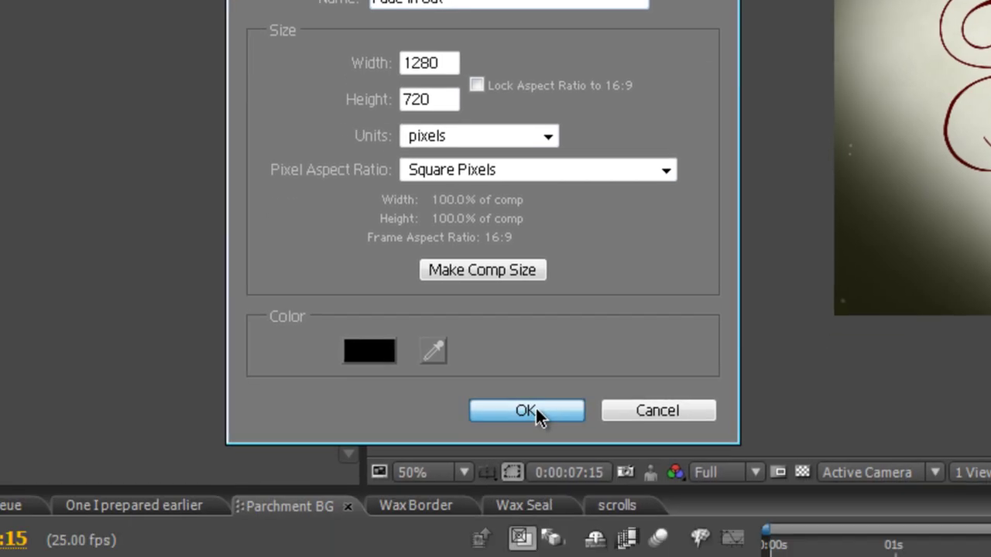
pyautogui.click(536, 409)
# Keyframe its opacity from 100% to 0% over the first 10 frames, then 0% back to 100% at the end.
pyautogui.moveTo(935, 158); pyautogui.dragTo(833, 157)
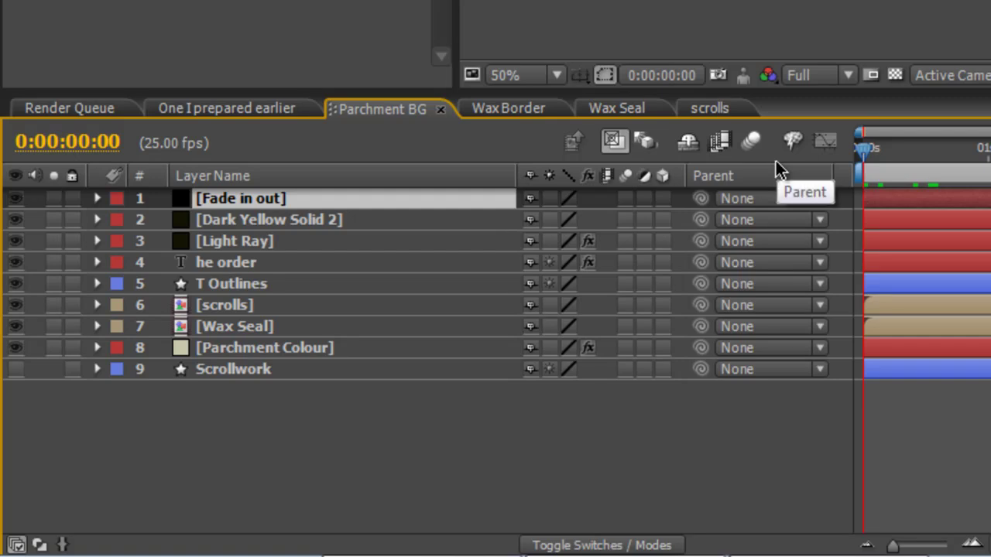
pyautogui.press('t')
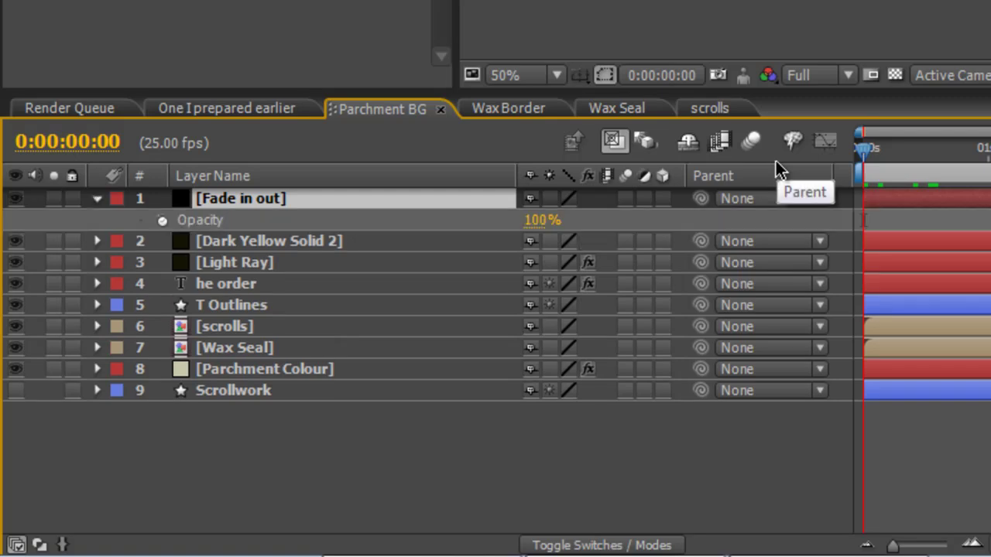
pyautogui.click(164, 221)
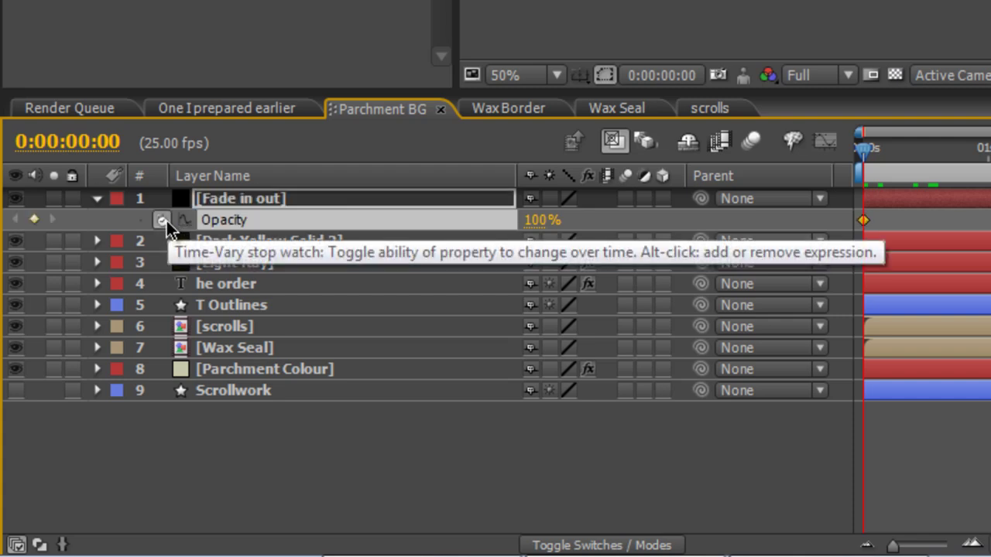
pyautogui.hotkey('shift', 'pagedown')
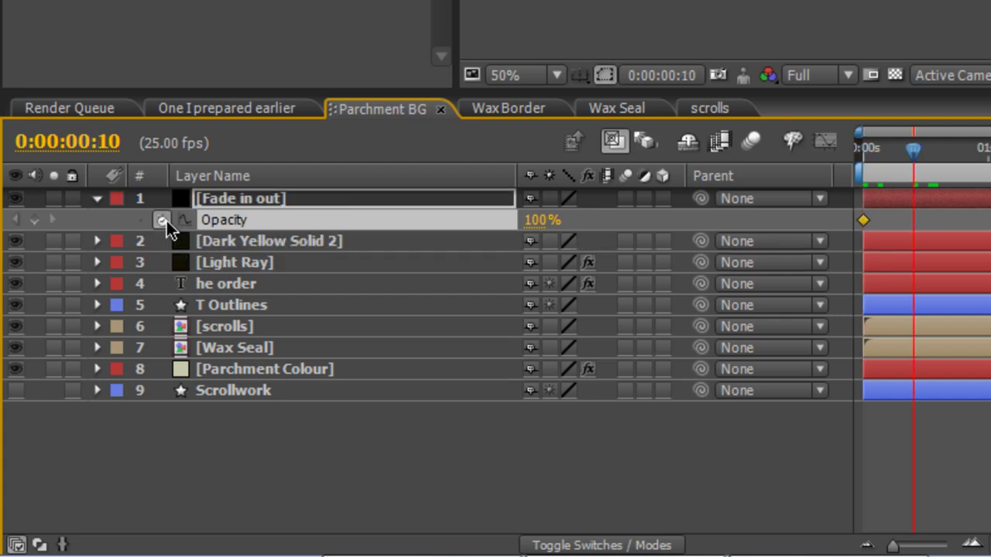
pyautogui.click(33, 220)
pyautogui.moveTo(538, 221); pyautogui.dragTo(274, 220)
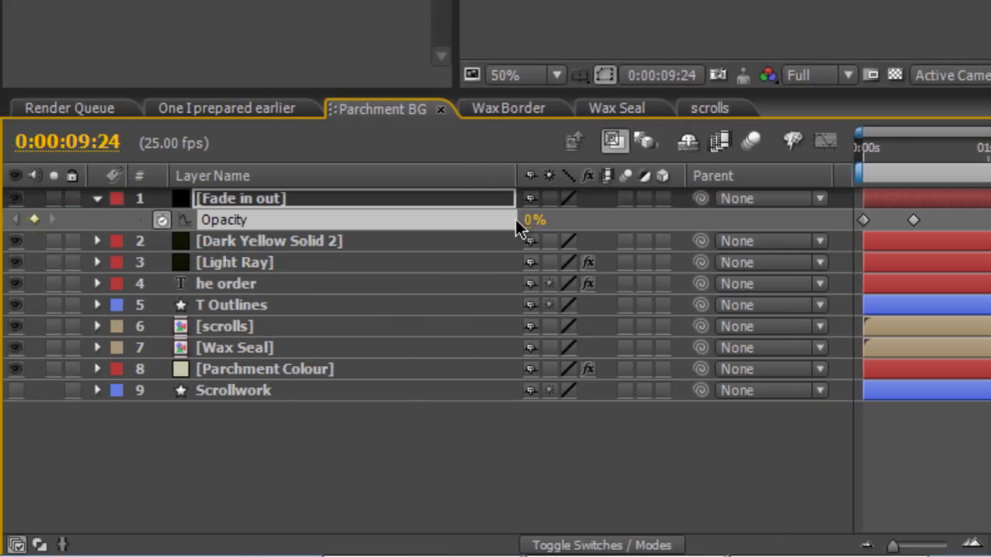
pyautogui.moveTo(528, 223); pyautogui.dragTo(716, 224)
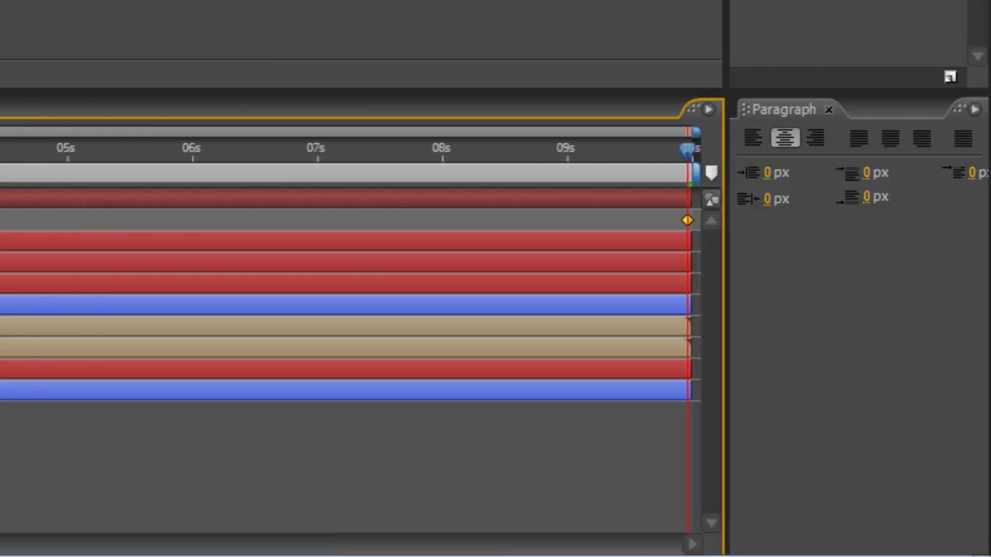
pyautogui.hotkey('shift', 'pageup')
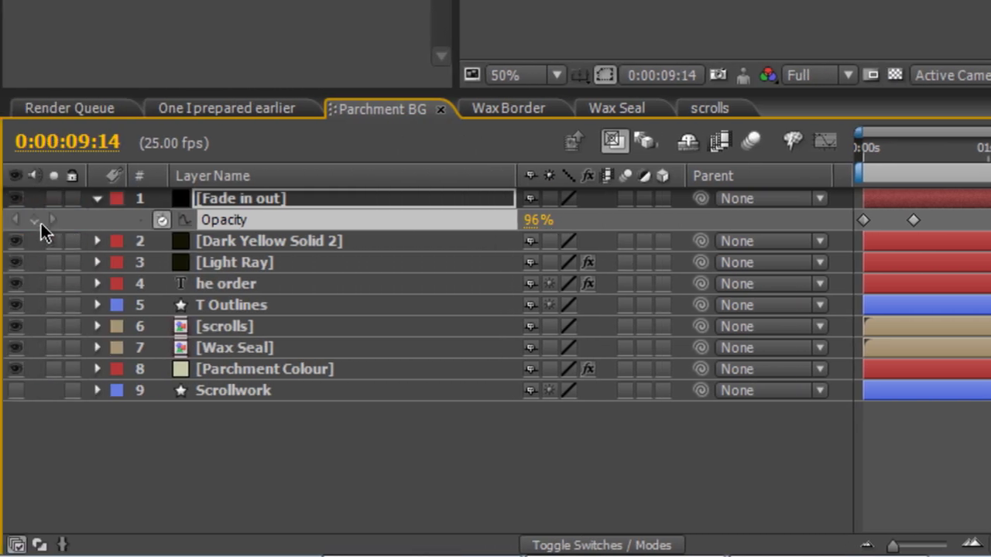
pyautogui.moveTo(528, 224); pyautogui.dragTo(388, 220)
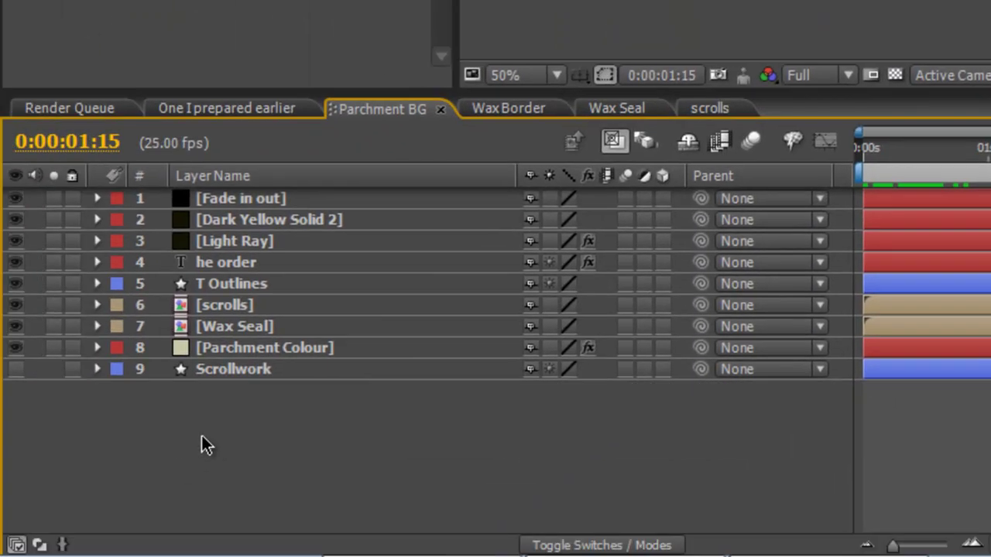
# Add Adjustment Layer 2 and apply the Curves effect to it.
pyautogui.rightClick(202, 445)
pyautogui.moveTo(242, 425)
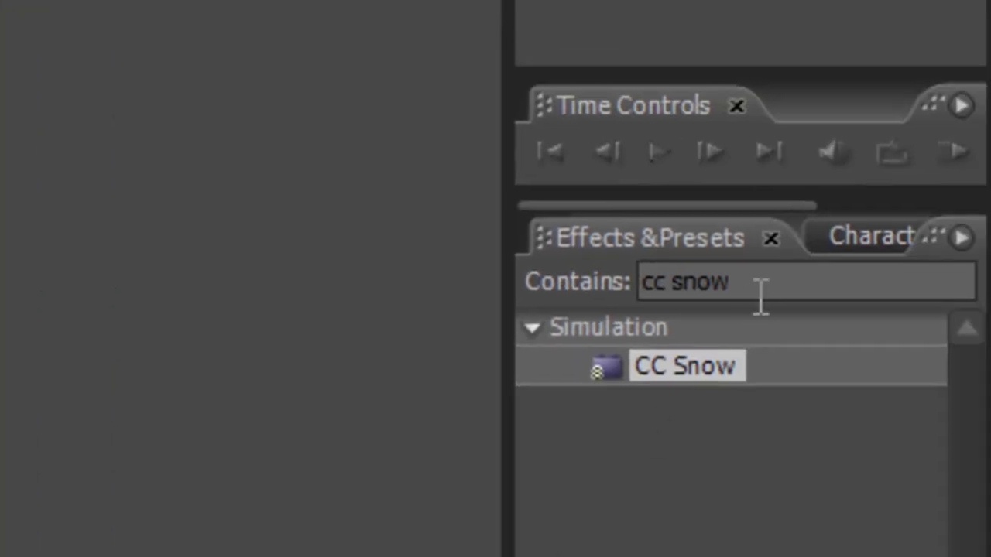
pyautogui.click(769, 284)
pyautogui.write('curves')
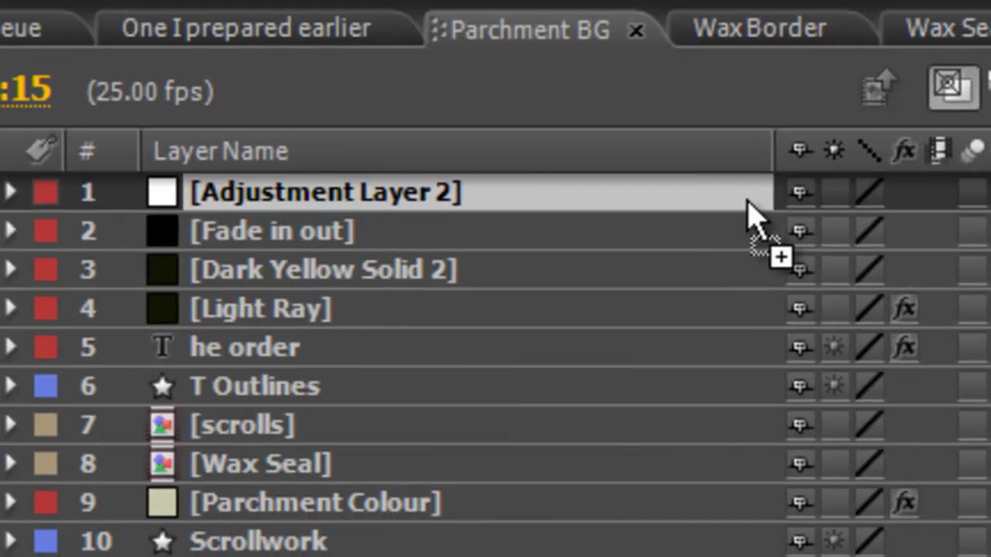
pyautogui.moveTo(752, 215); pyautogui.dragTo(546, 216)
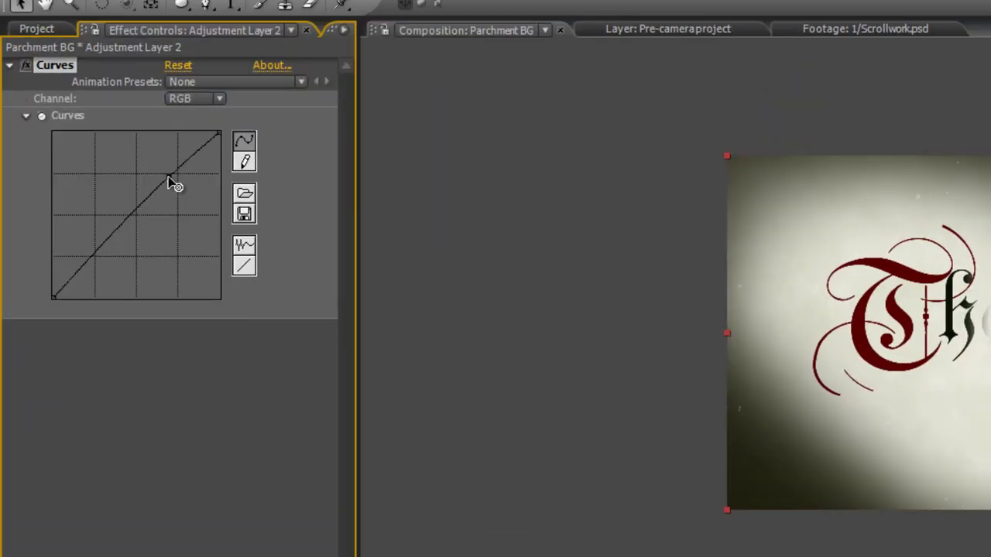
# Shape the curve into a gentle S-curve and preview the graded animation.
pyautogui.moveTo(169, 181); pyautogui.dragTo(167, 176)
pyautogui.moveTo(100, 242); pyautogui.dragTo(110, 249)
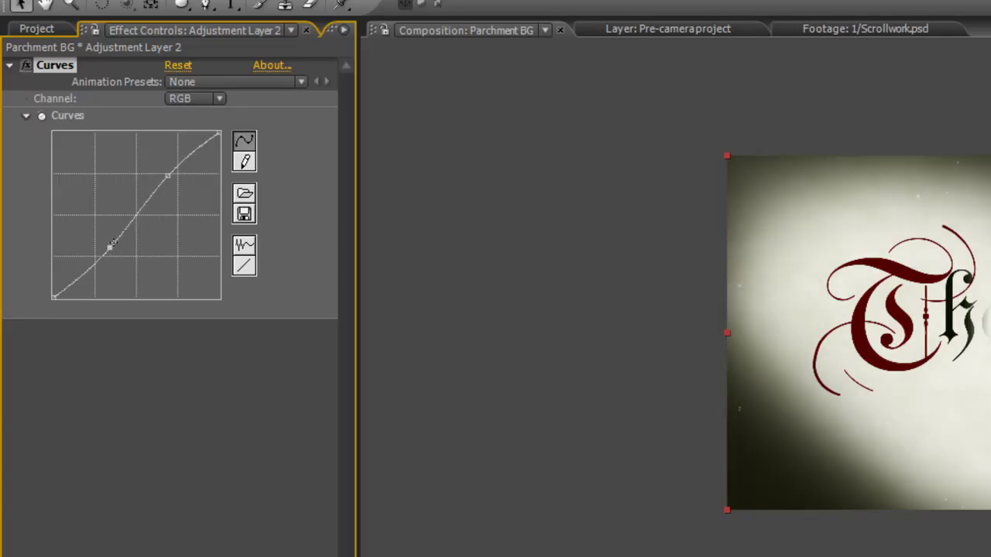
pyautogui.moveTo(167, 177); pyautogui.dragTo(170, 189)
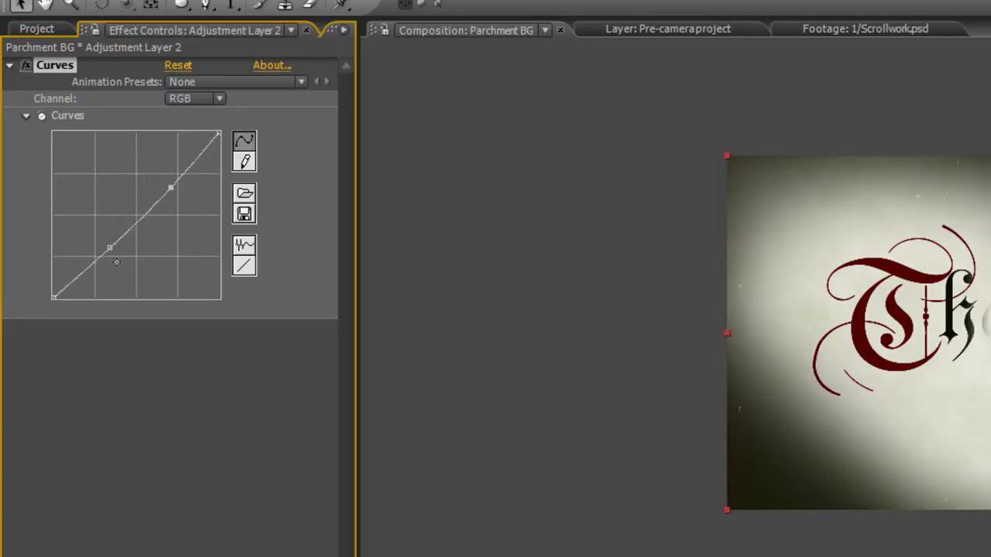
pyautogui.moveTo(109, 248)
pyautogui.mouseDown()
pyautogui.moveTo(104, 230)
pyautogui.moveTo(116, 249)
pyautogui.moveTo(111, 241)
pyautogui.mouseUp()
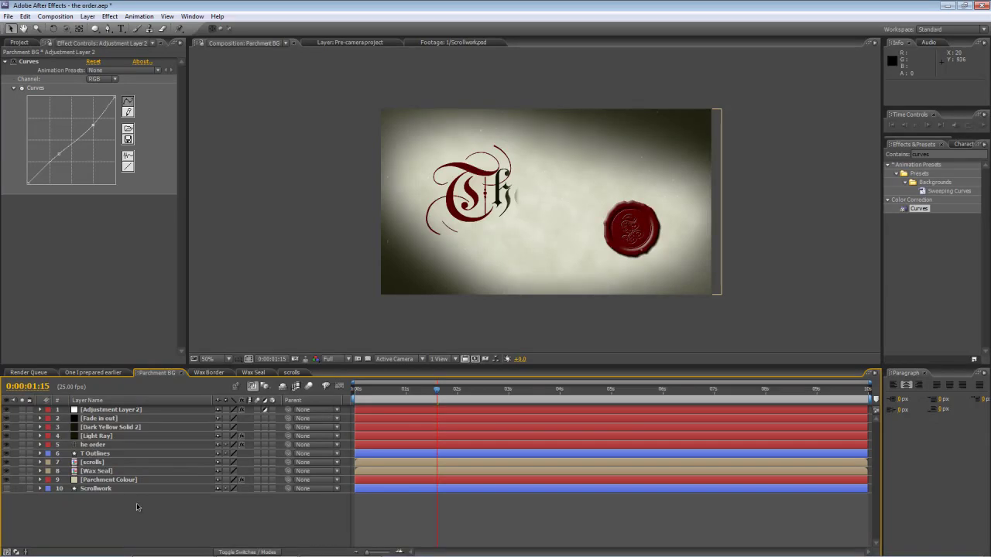
pyautogui.click(136, 511)
pyautogui.press('space')
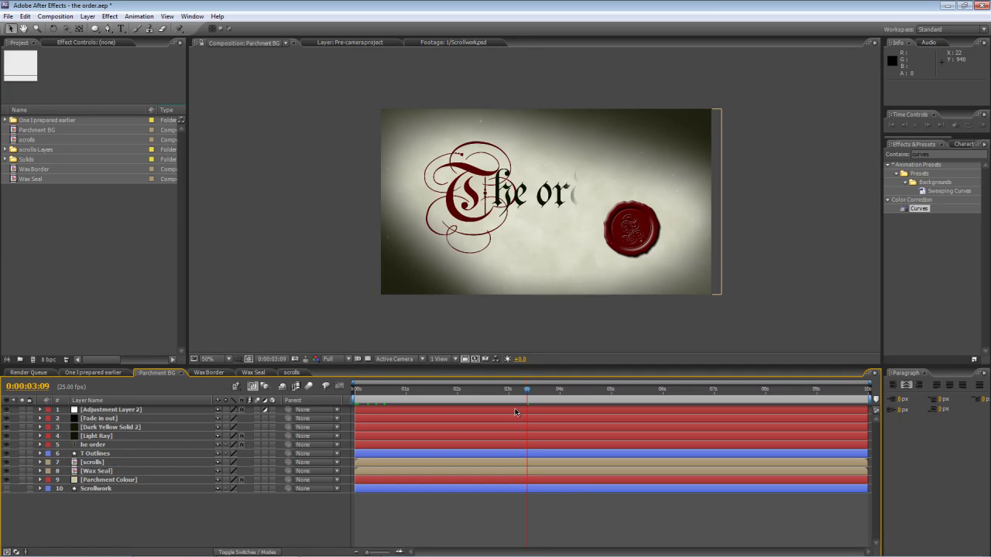
# Nest Parchment BG in a new composition by dragging it onto the new-comp button.
pyautogui.click(78, 258)
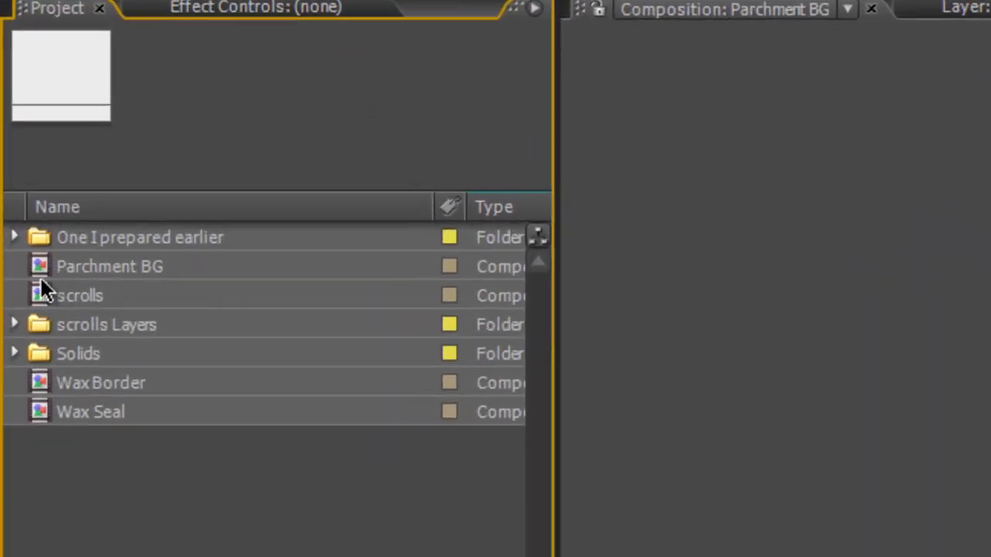
pyautogui.click(14, 131)
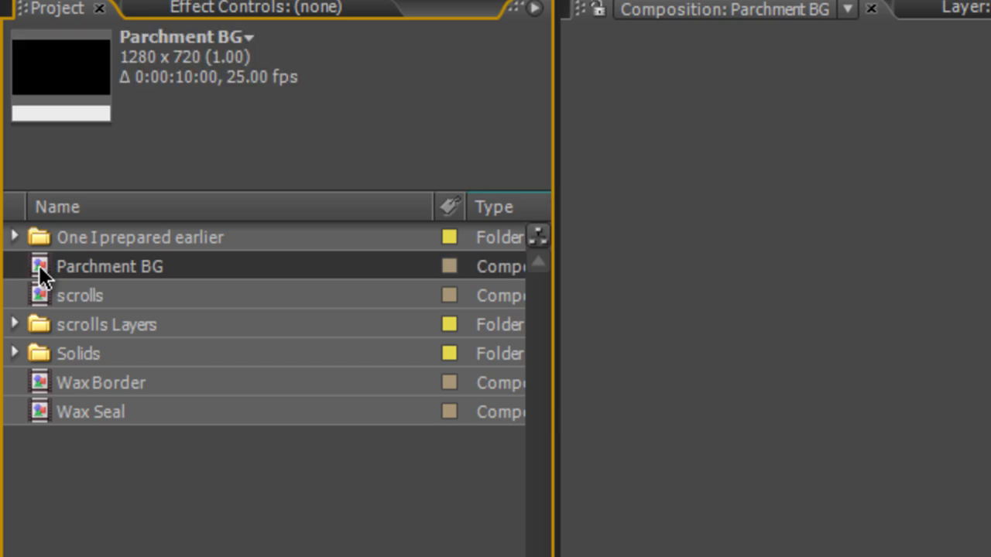
pyautogui.moveTo(39, 265); pyautogui.dragTo(105, 556)
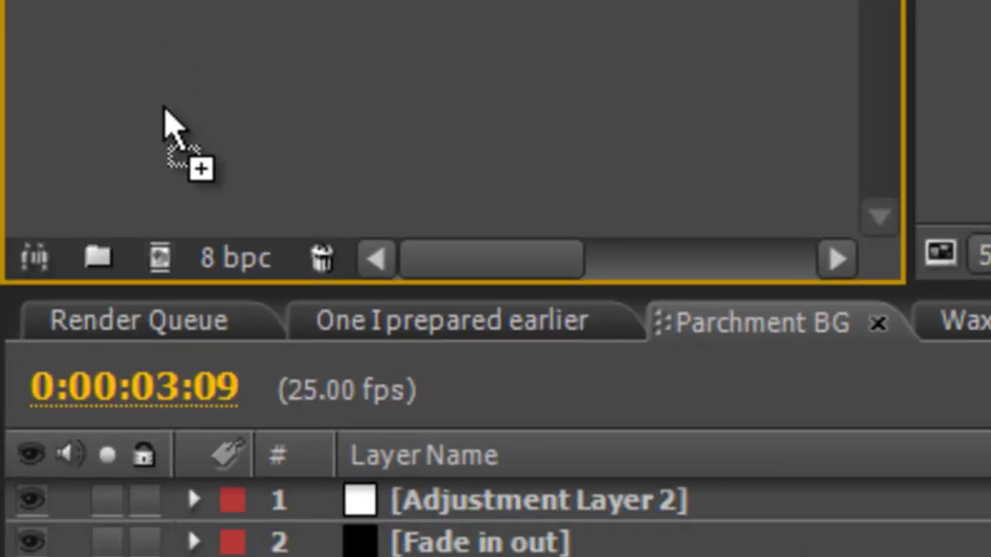
pyautogui.moveTo(171, 162); pyautogui.dragTo(176, 265)
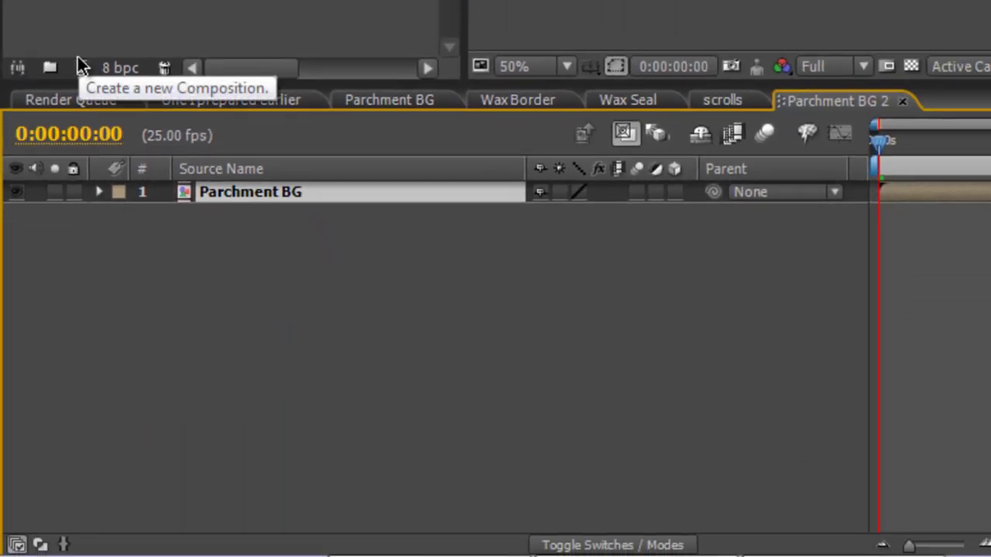
# Rename the new composition to 'Camera Comp' in Composition Settings.
pyautogui.click(177, 358)
pyautogui.click(222, 195)
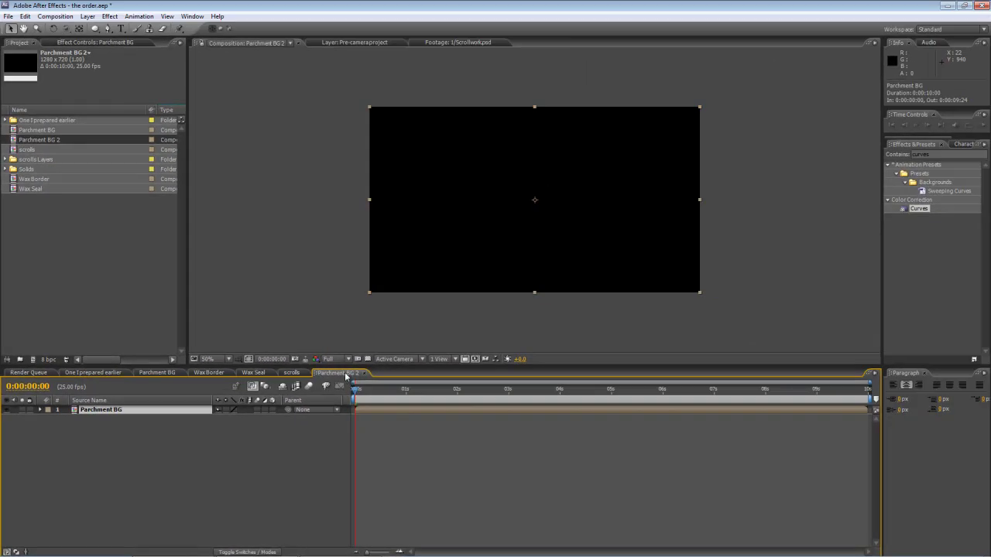
pyautogui.hotkey('ctrl', 'k')
pyautogui.write('Camera Comp')
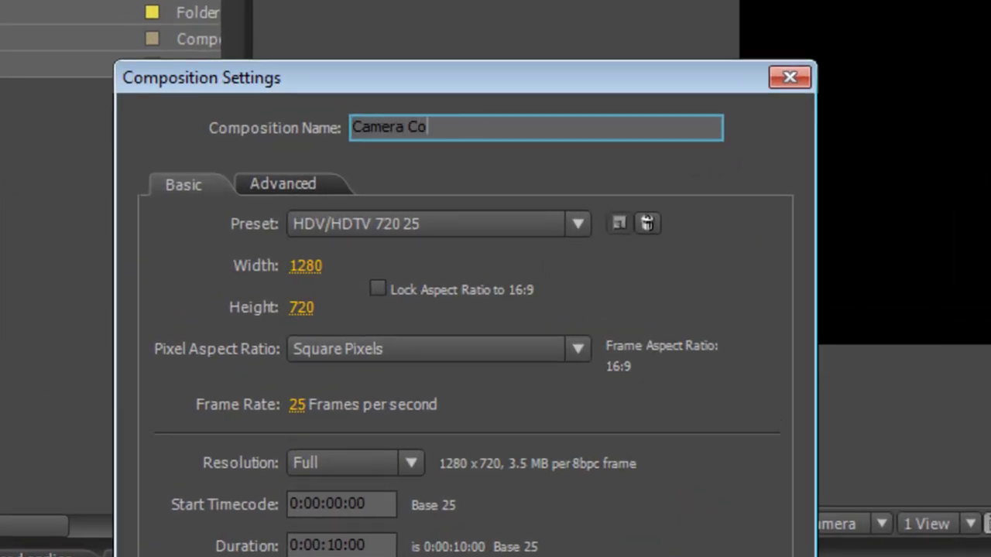
pyautogui.press('Return')
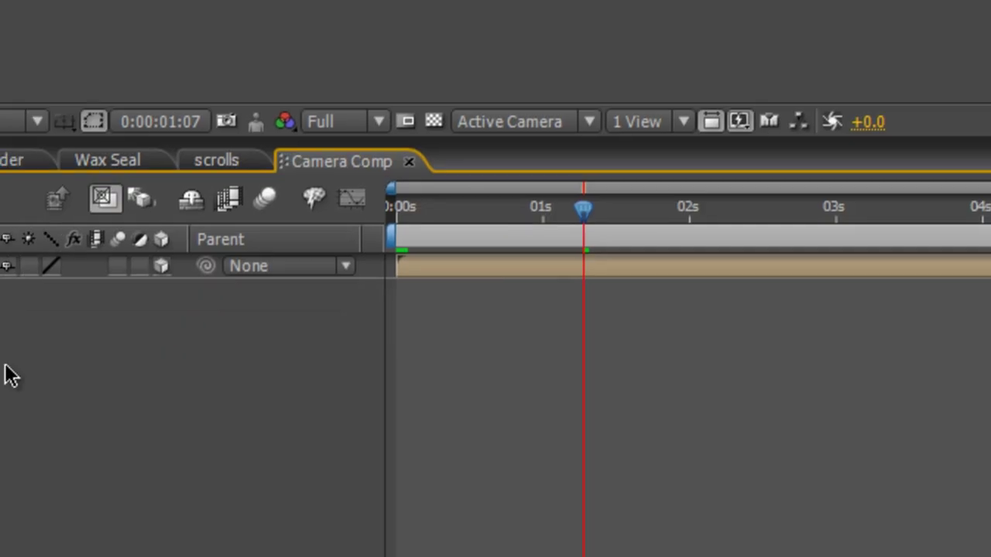
# Add a new camera layer, Camera 1, keeping the 50mm preset.
pyautogui.rightClick(73, 263)
pyautogui.moveTo(120, 285)
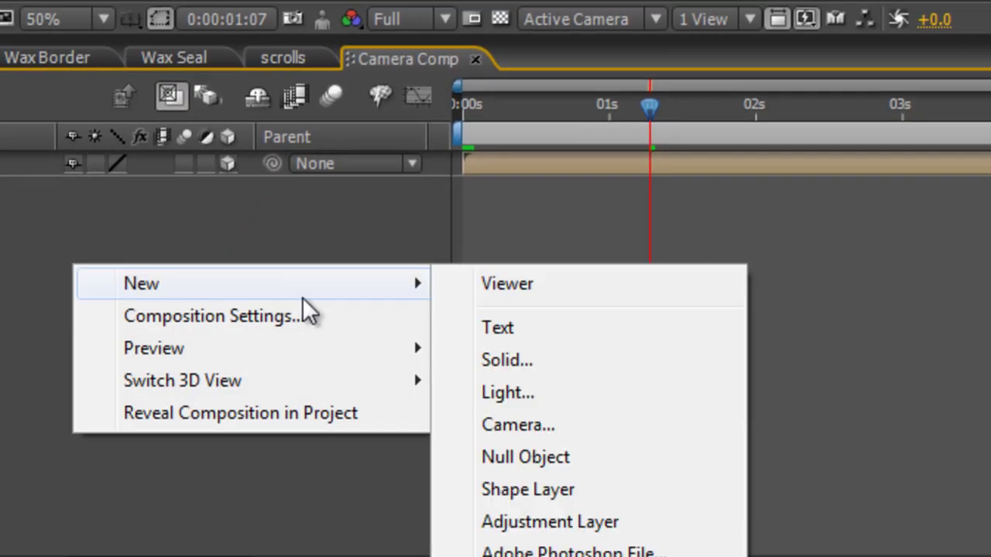
pyautogui.click(495, 423)
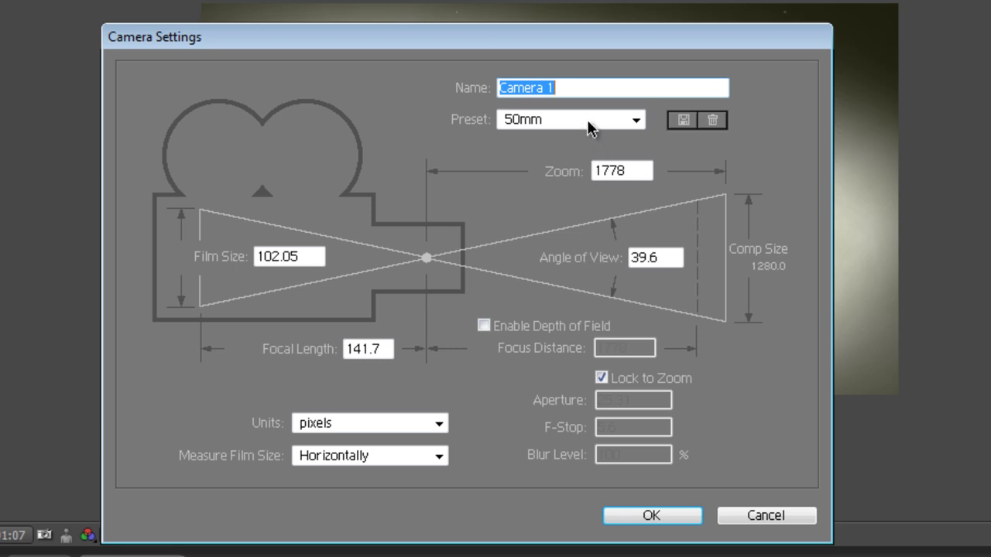
pyautogui.click(586, 120)
pyautogui.click(566, 232)
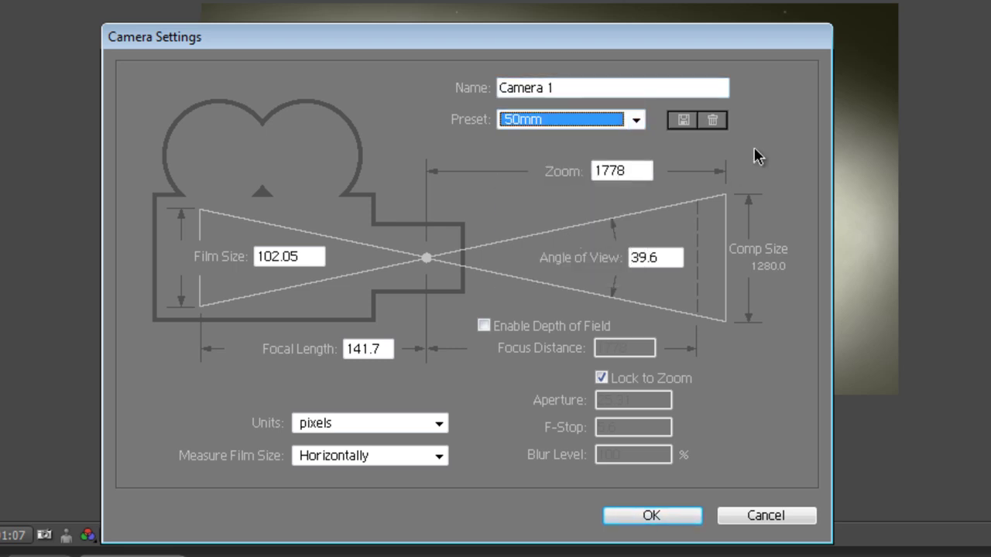
pyautogui.click(636, 120)
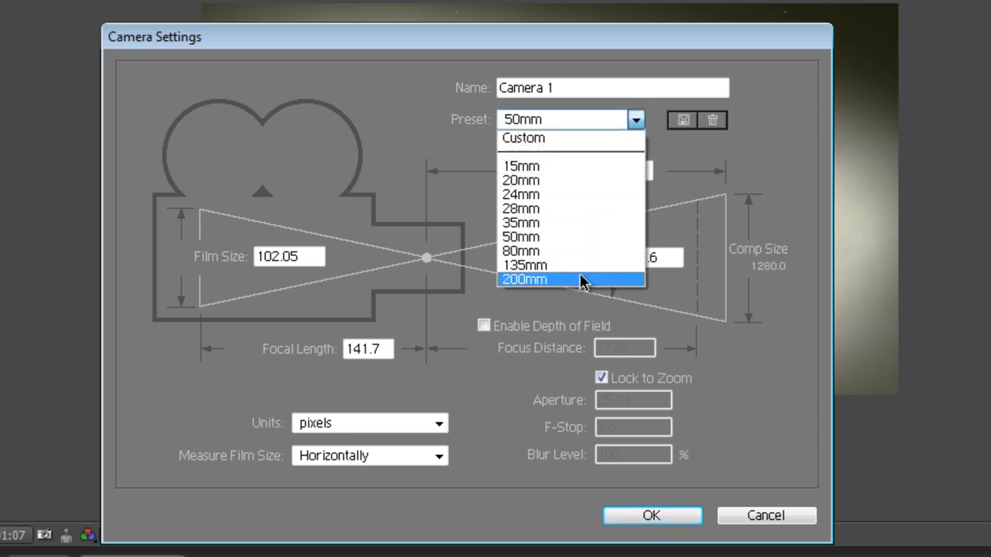
pyautogui.click(779, 151)
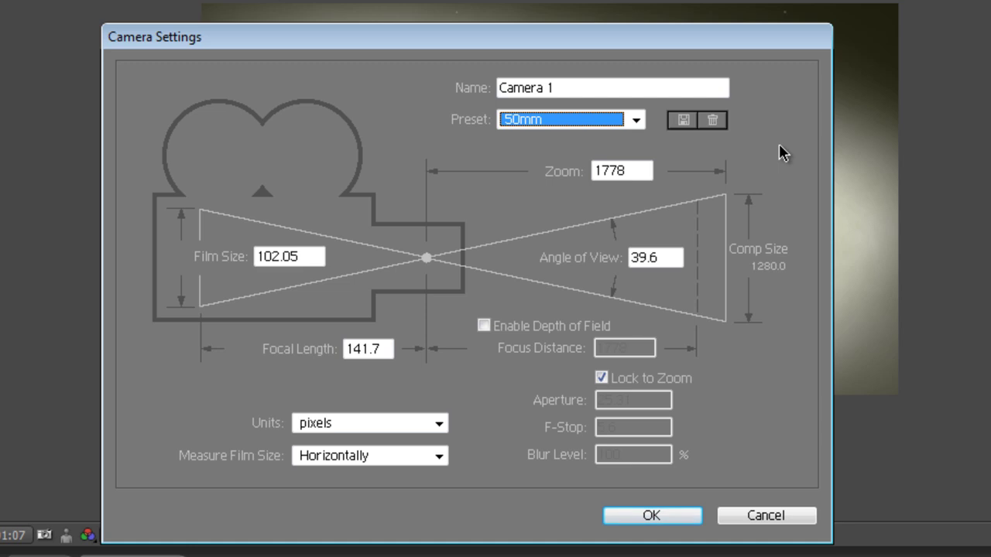
pyautogui.click(679, 521)
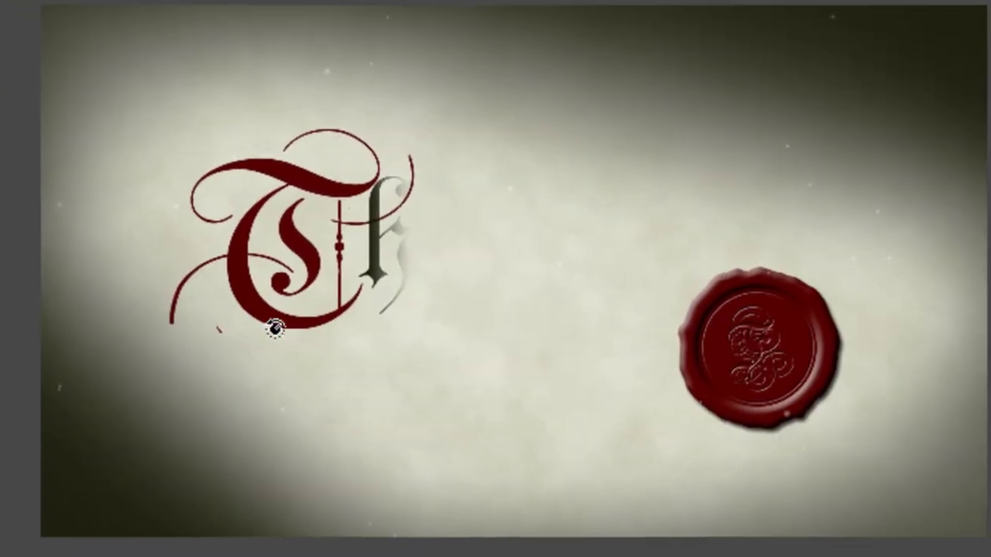
# Orbit Camera 1 so the parchment and wax seal tilt and recede in 3D perspective.
pyautogui.moveTo(276, 329); pyautogui.dragTo(276, 236)
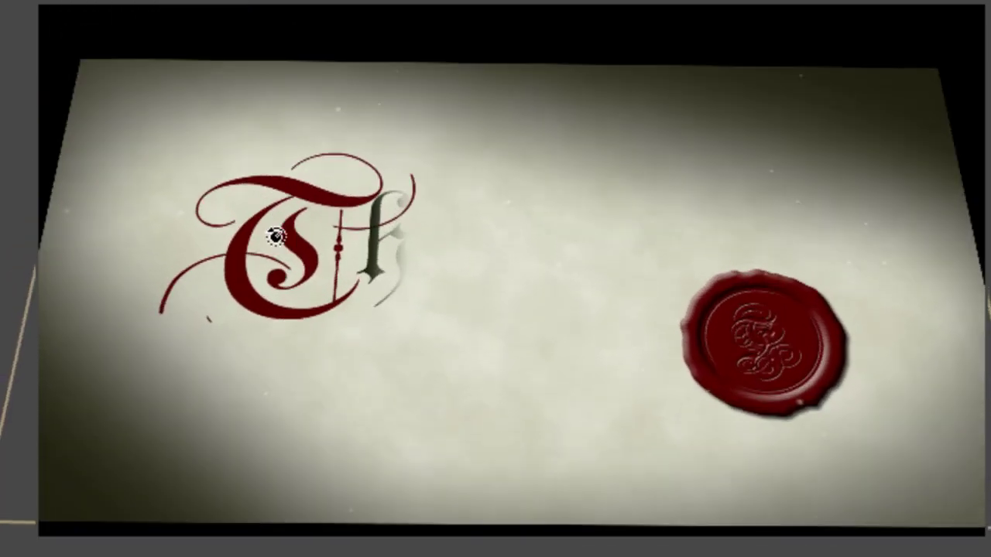
pyautogui.moveTo(480, 353); pyautogui.dragTo(741, 318)
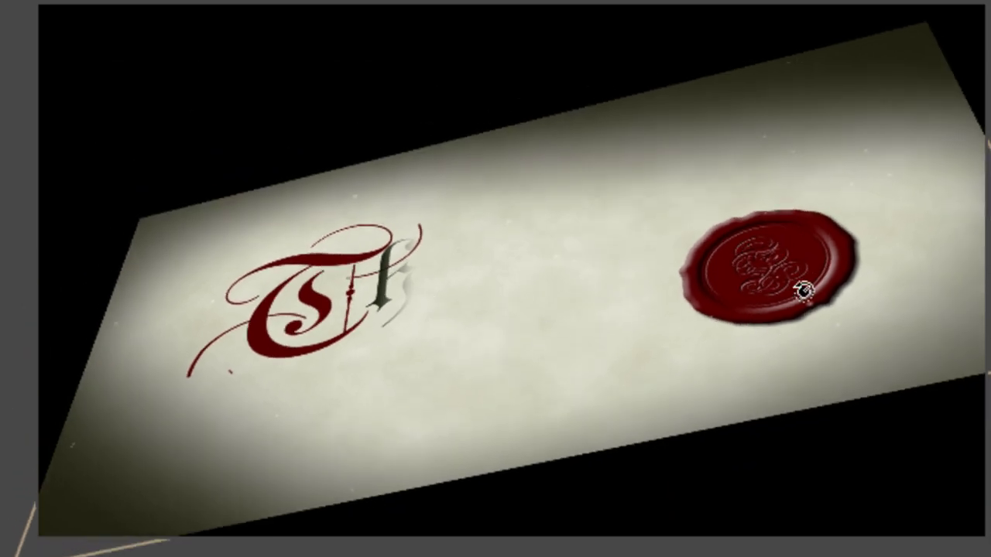
pyautogui.moveTo(506, 319); pyautogui.dragTo(698, 418)
pyautogui.moveTo(636, 413); pyautogui.dragTo(449, 258)
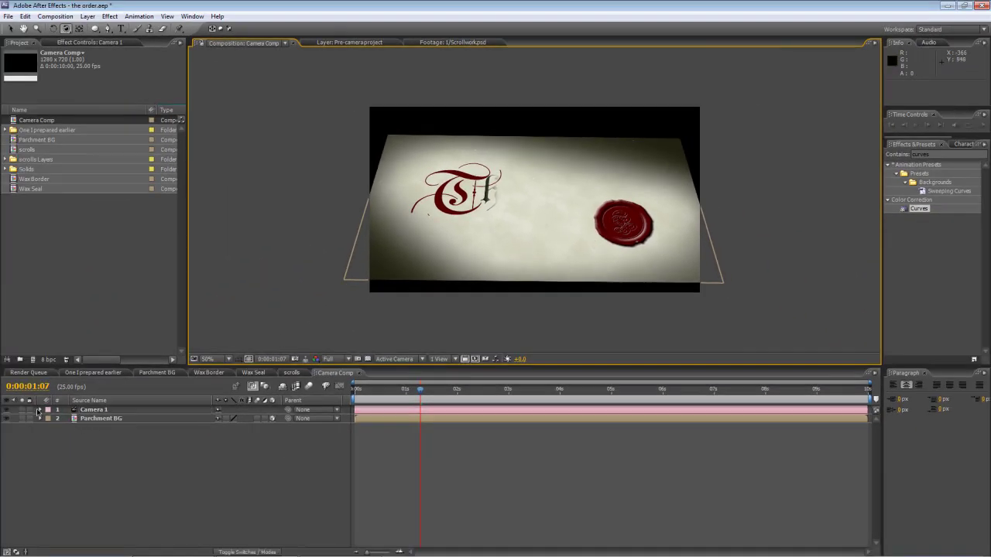
# Reset Camera 1's transform to a flat front-on view at frame 0.
pyautogui.click(39, 409)
pyautogui.click(221, 419)
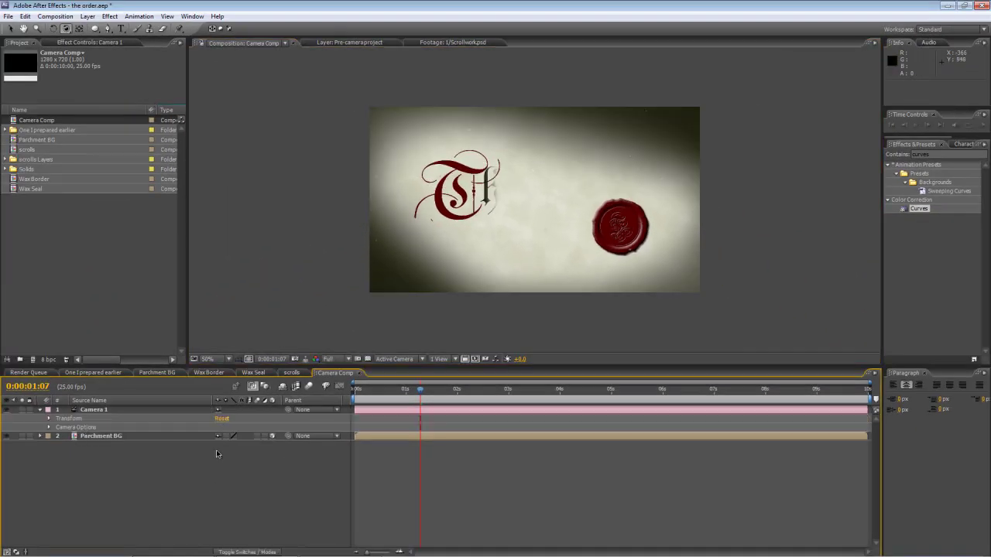
pyautogui.press('Home')
pyautogui.click(103, 412)
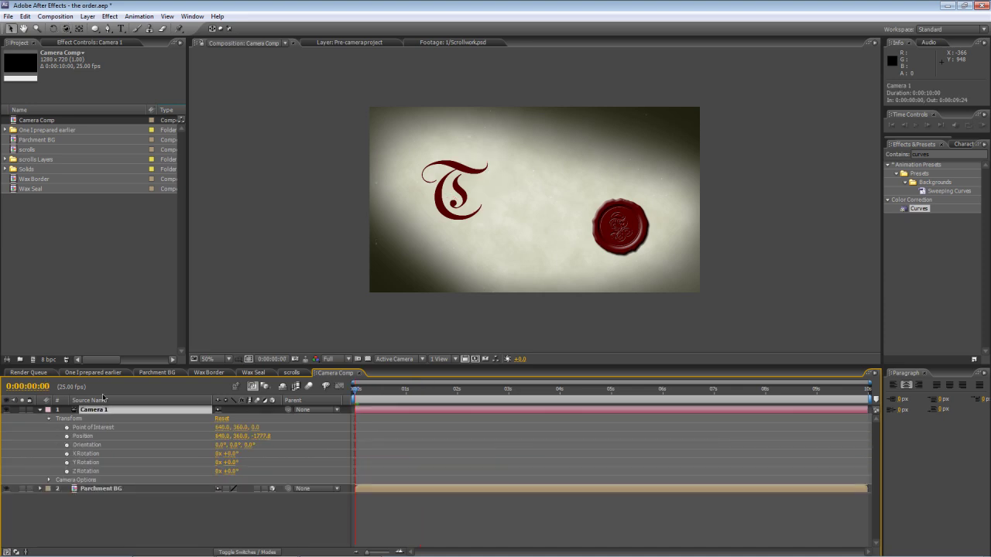
# Scrub the 'One I prepared earlier' comp to review the reference title animation.
pyautogui.click(102, 375)
pyautogui.moveTo(415, 394); pyautogui.dragTo(597, 394)
pyautogui.click(335, 373)
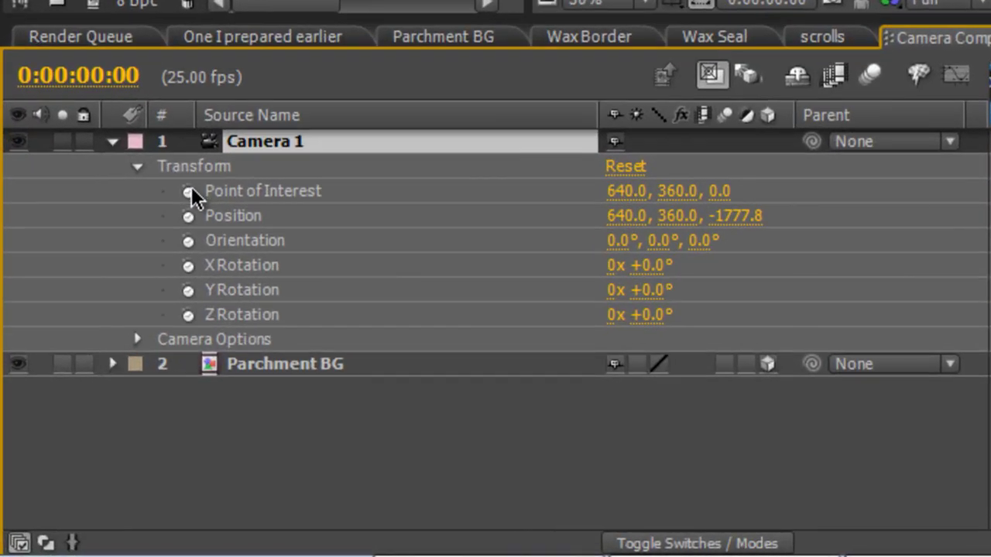
# Set first-frame keyframes for Camera 1's Point of Interest, Position and Zoom (4478.8 pixels).
pyautogui.click(68, 427)
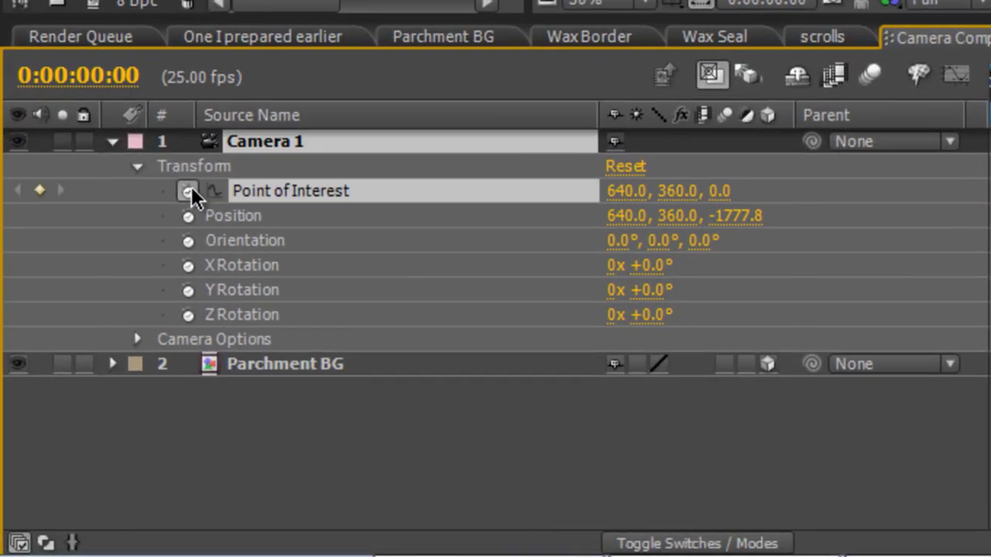
pyautogui.click(188, 215)
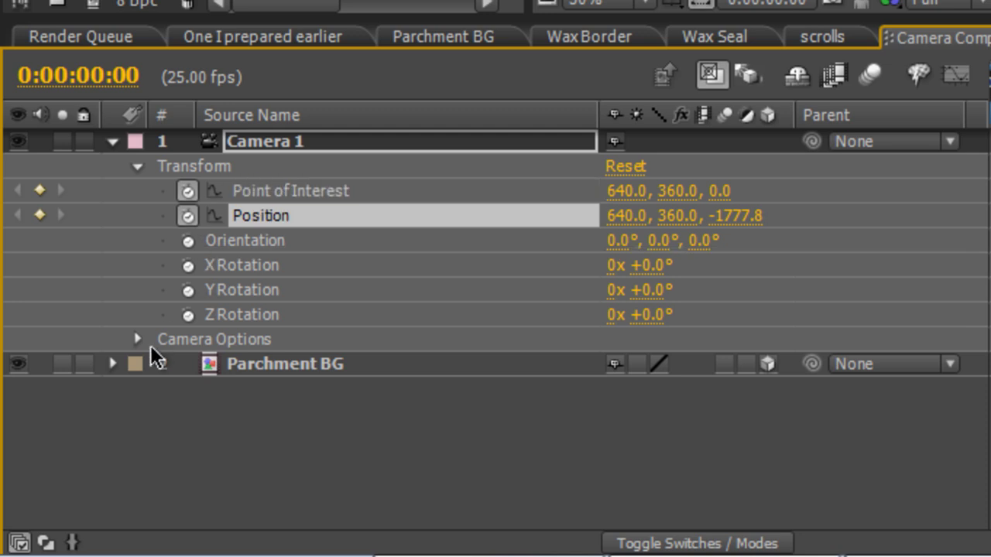
pyautogui.click(137, 340)
pyautogui.click(188, 363)
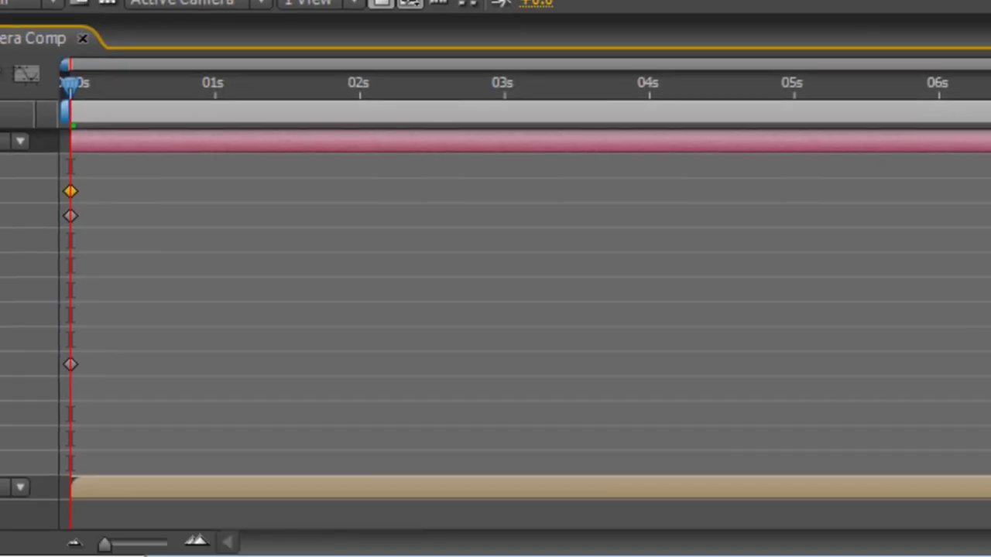
# Add Camera 1 Position and Point of Interest keyframes around 2 seconds and apply Easy Ease.
pyautogui.moveTo(70, 83); pyautogui.dragTo(357, 91)
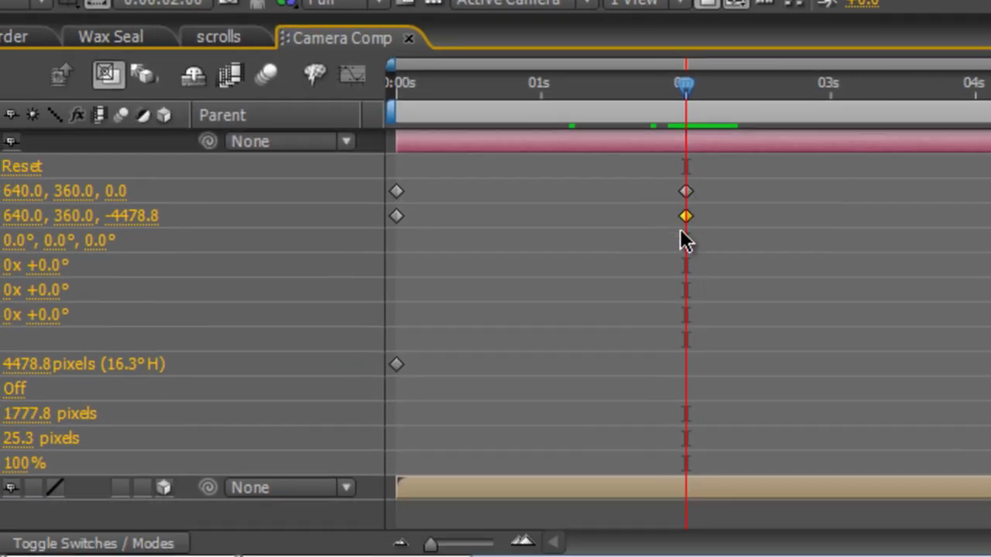
pyautogui.moveTo(641, 88); pyautogui.dragTo(686, 92)
pyautogui.moveTo(726, 231); pyautogui.dragTo(664, 174)
pyautogui.rightClick(686, 193)
pyautogui.moveTo(840, 530)
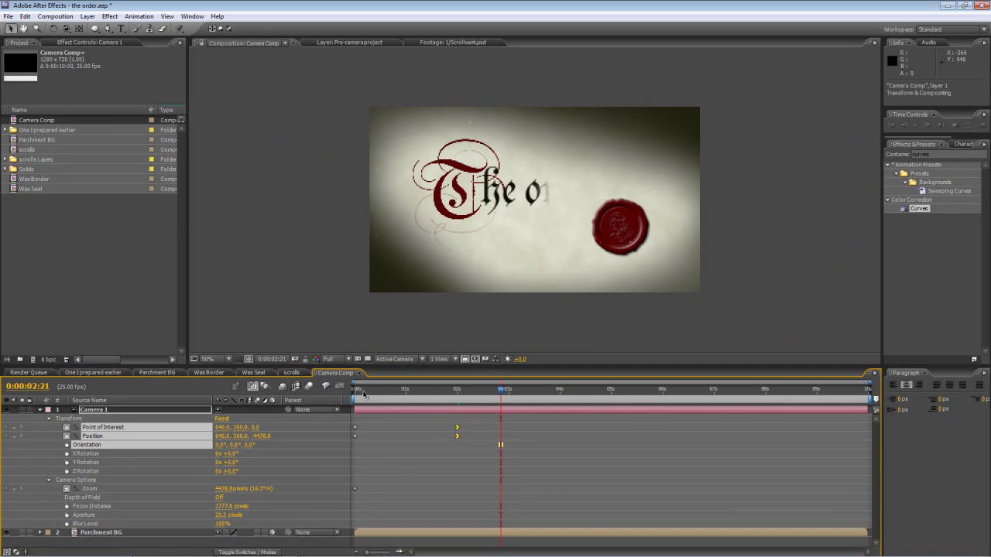
pyautogui.click(347, 395)
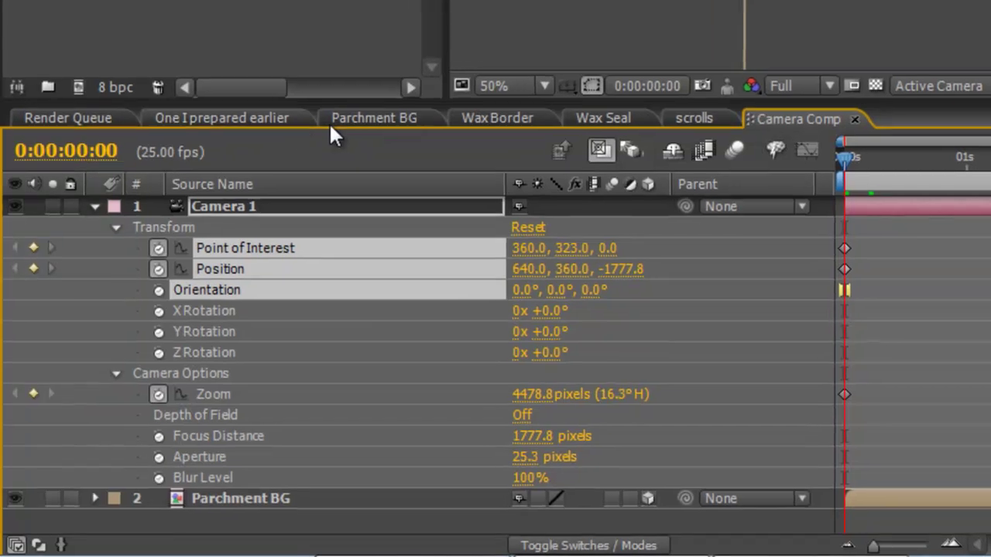
pyautogui.click(159, 373)
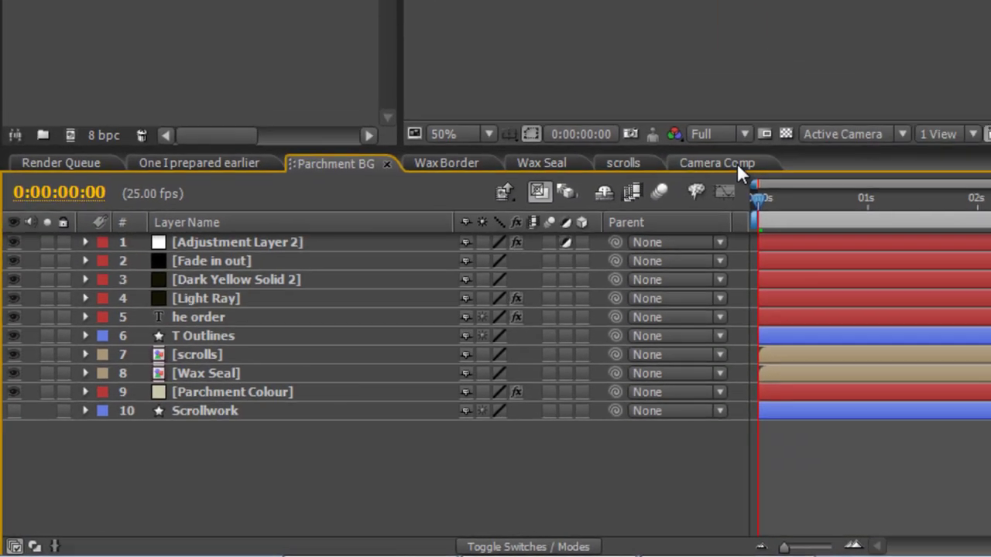
pyautogui.click(827, 103)
pyautogui.click(350, 396)
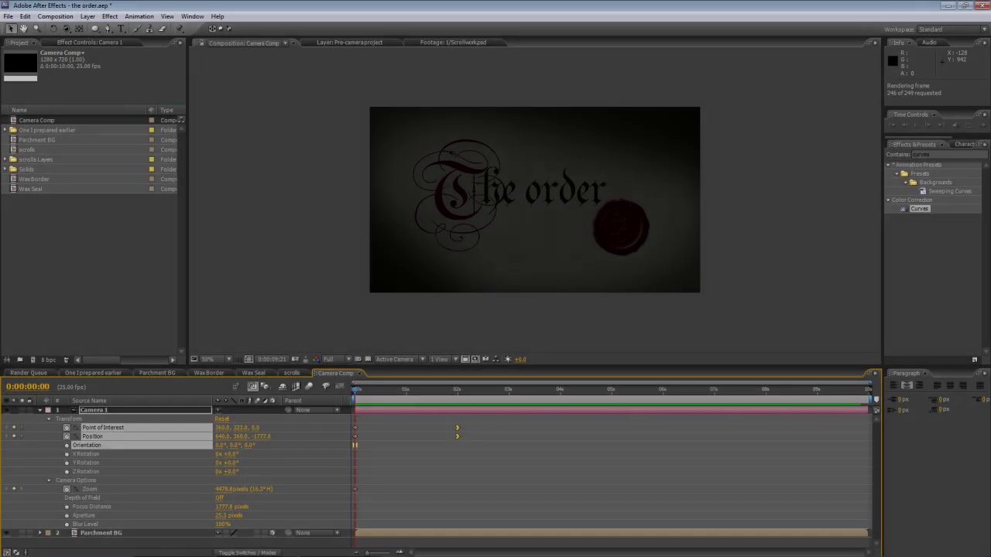
# RAM-preview Camera Comp to watch the eased camera move on 'The order' title.
pyautogui.click(347, 397)
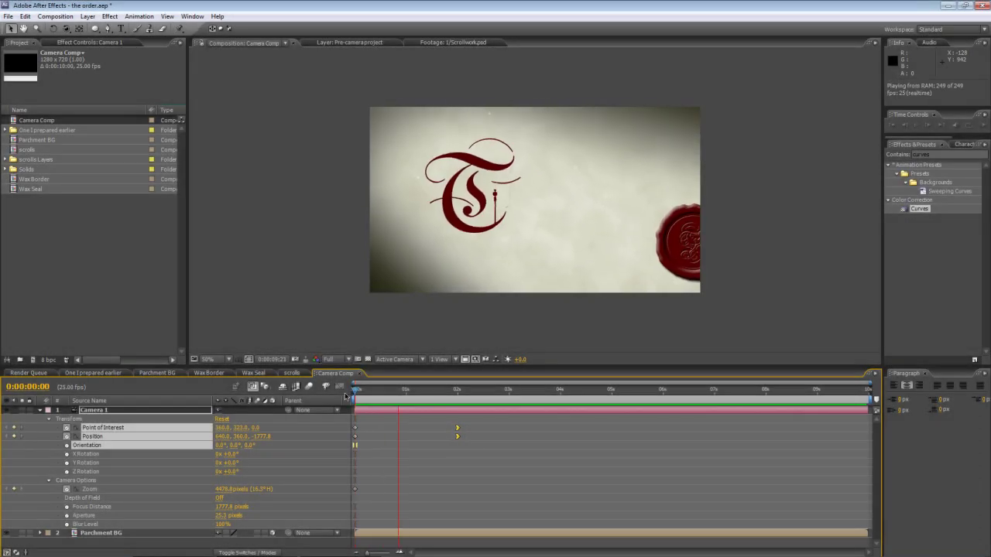